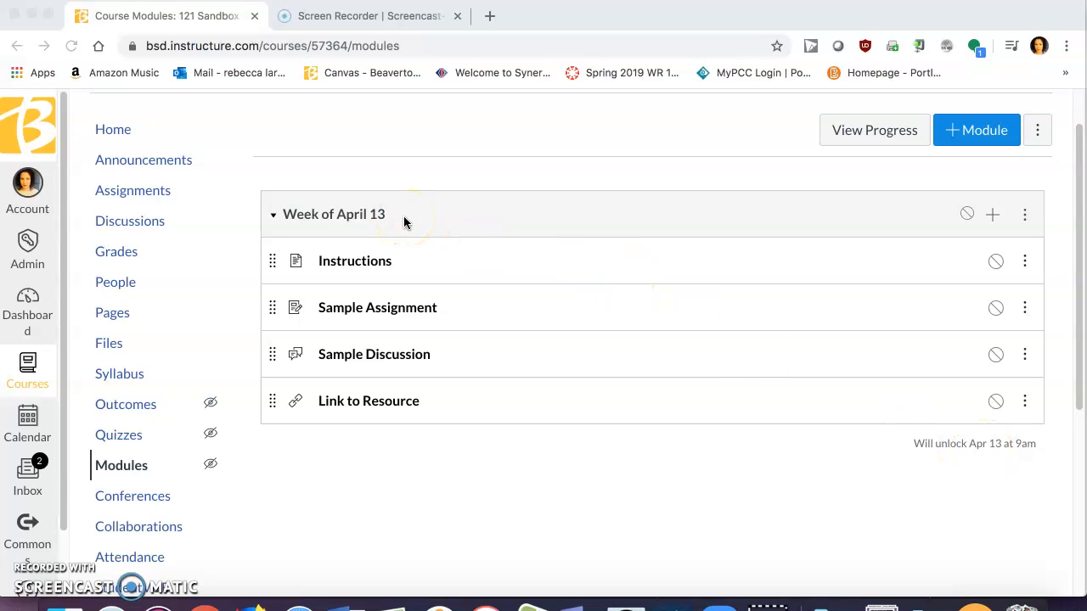
# - Start a new course module and name it April 13
pyautogui.click(356, 233)
pyautogui.click(978, 140)
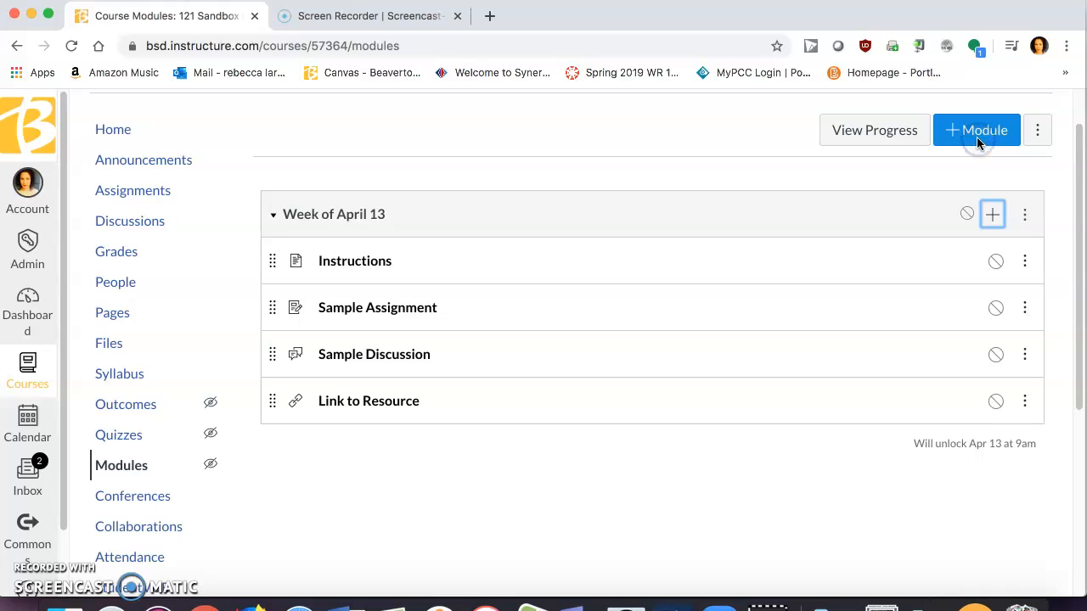
pyautogui.click(976, 138)
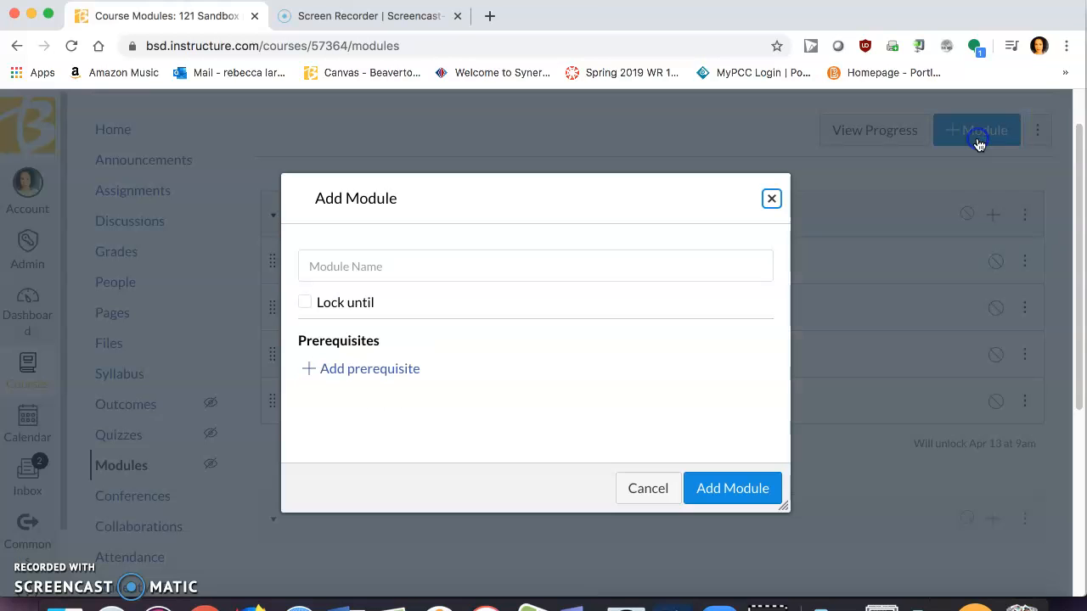
pyautogui.click(603, 278)
pyautogui.write('P')
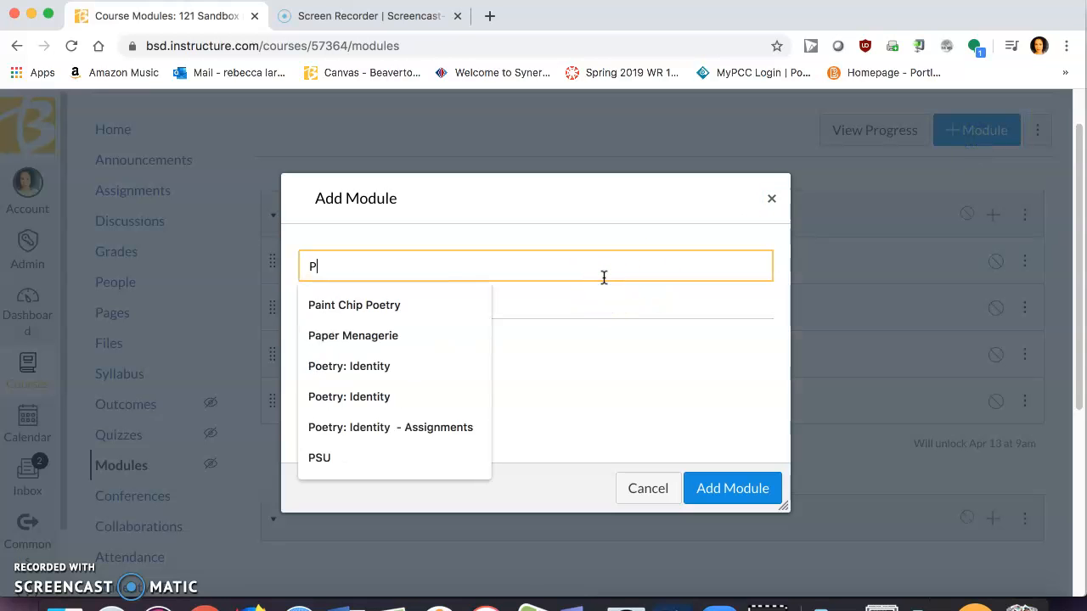
pyautogui.press('BackSpace')
pyautogui.write('Apirl 13')
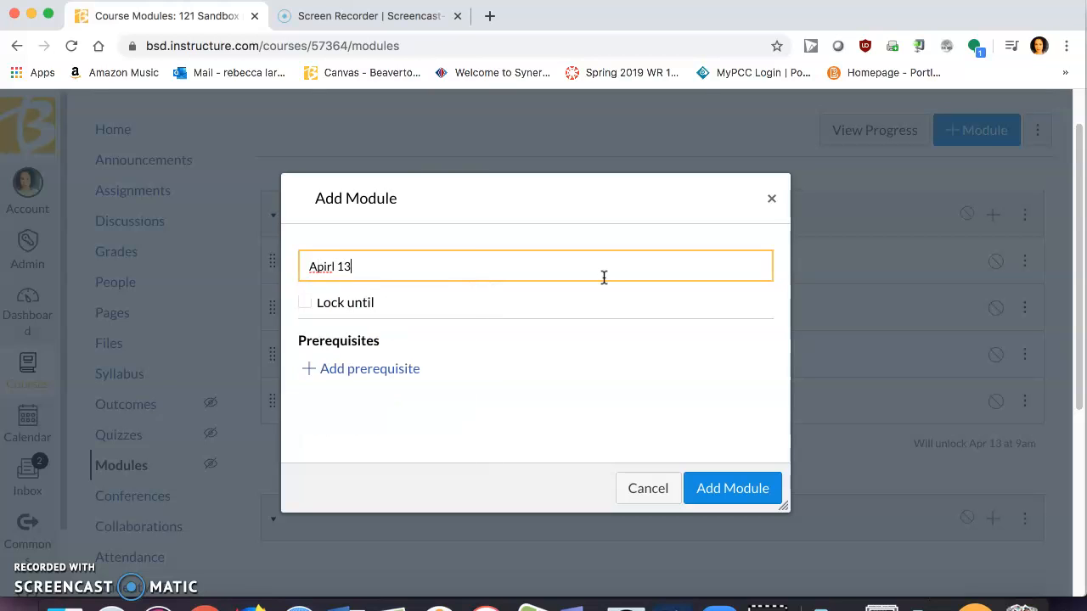
pyautogui.press('BackSpace')
pyautogui.press('BackSpace')
pyautogui.write('ril 13')
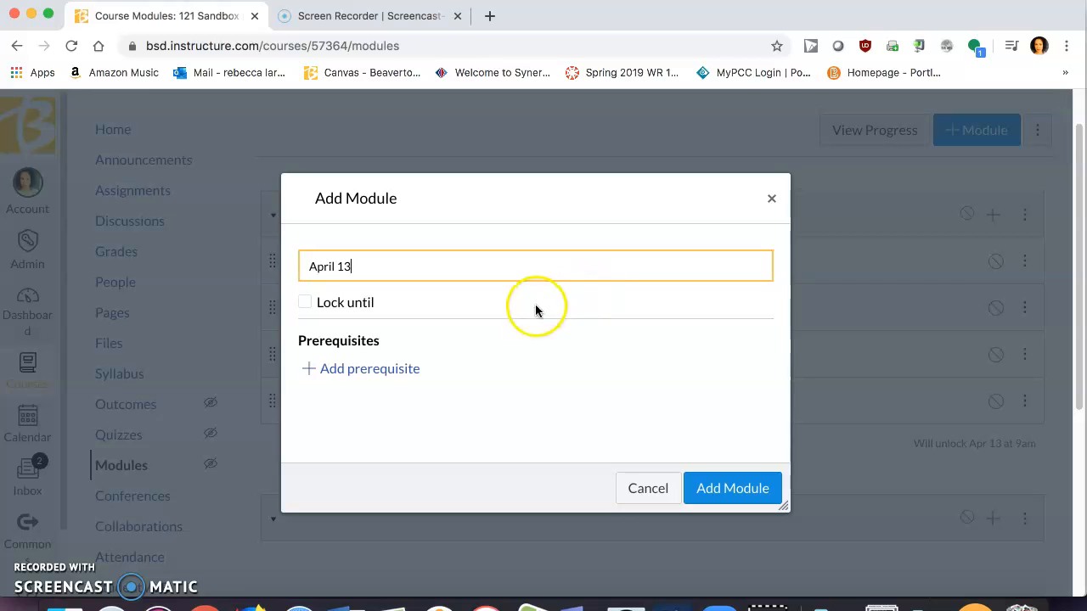
# - Lock the new module until Apr 13, 2020 9:00 am and add it to the course
pyautogui.click(307, 302)
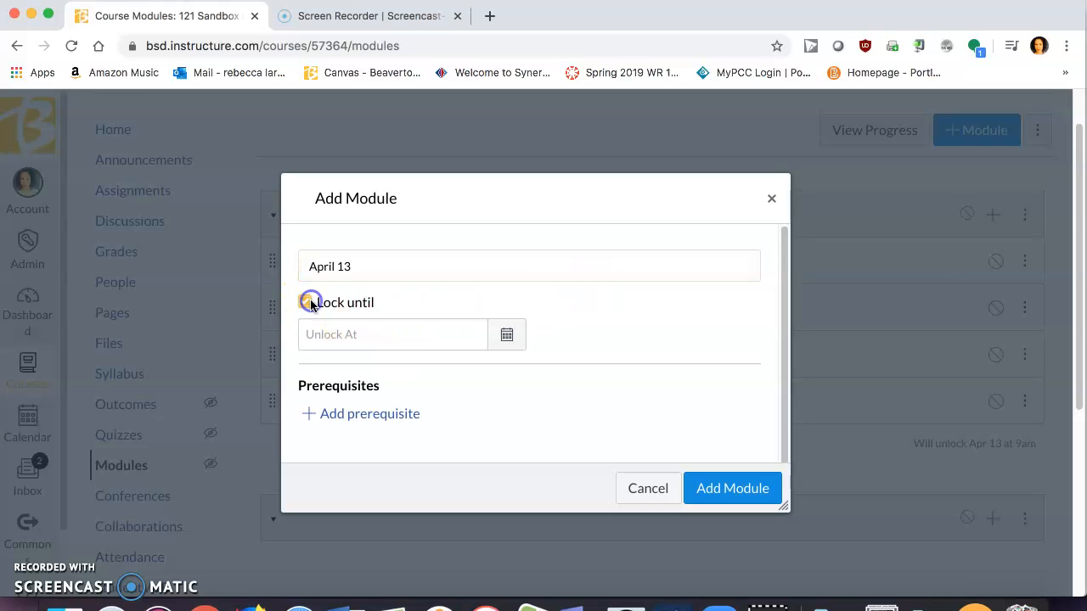
pyautogui.click(507, 334)
pyautogui.click(338, 465)
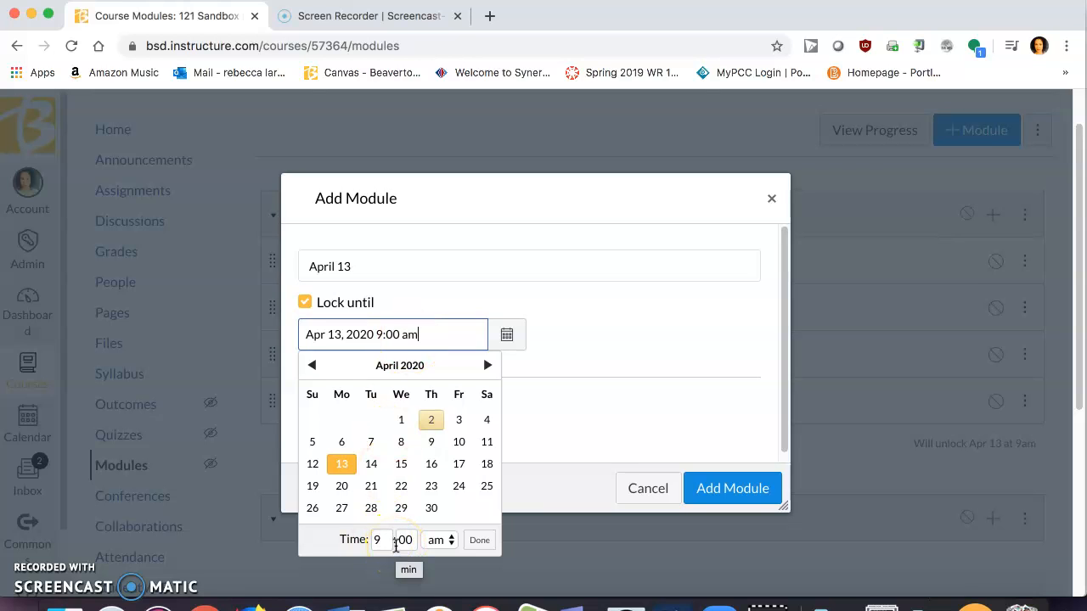
pyautogui.click(482, 541)
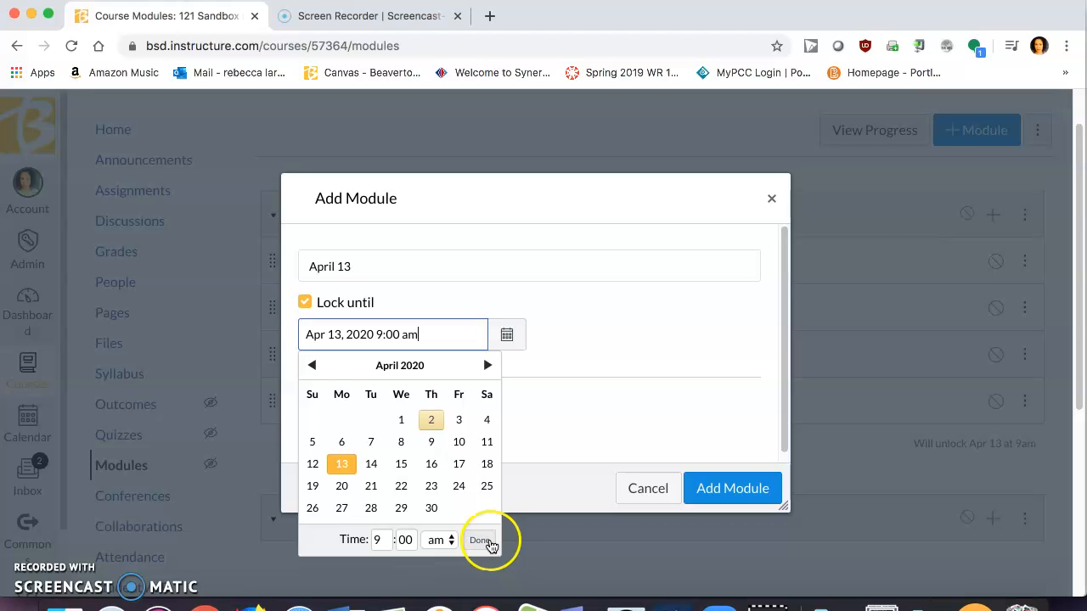
pyautogui.click(709, 491)
# - Add a new assignment named Assignment 1 to the April 13 module
pyautogui.scroll(-2, 687, 466)
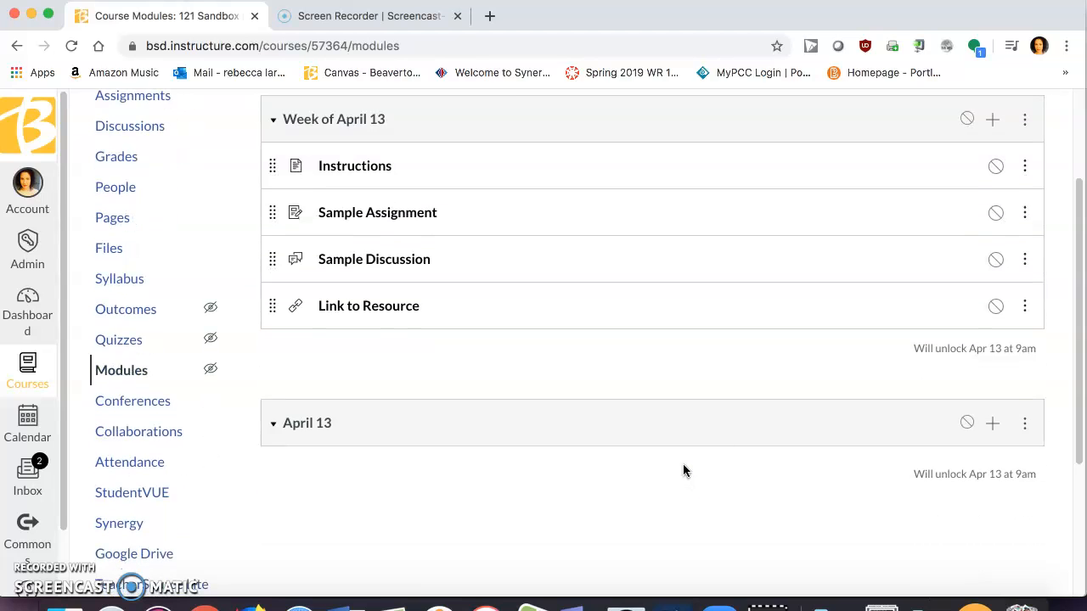
pyautogui.click(993, 427)
pyautogui.click(419, 218)
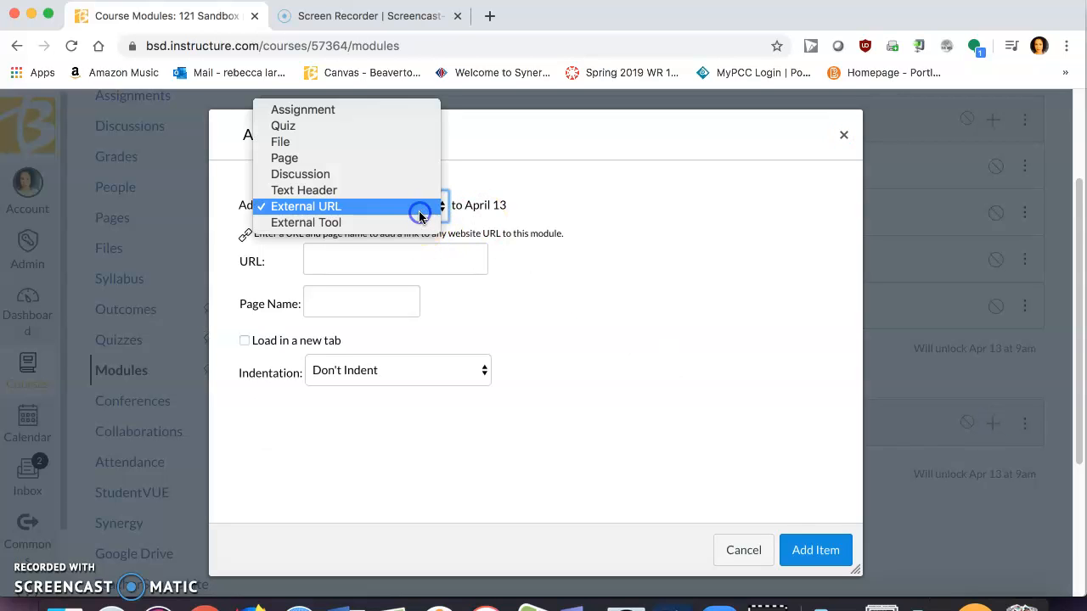
pyautogui.click(403, 109)
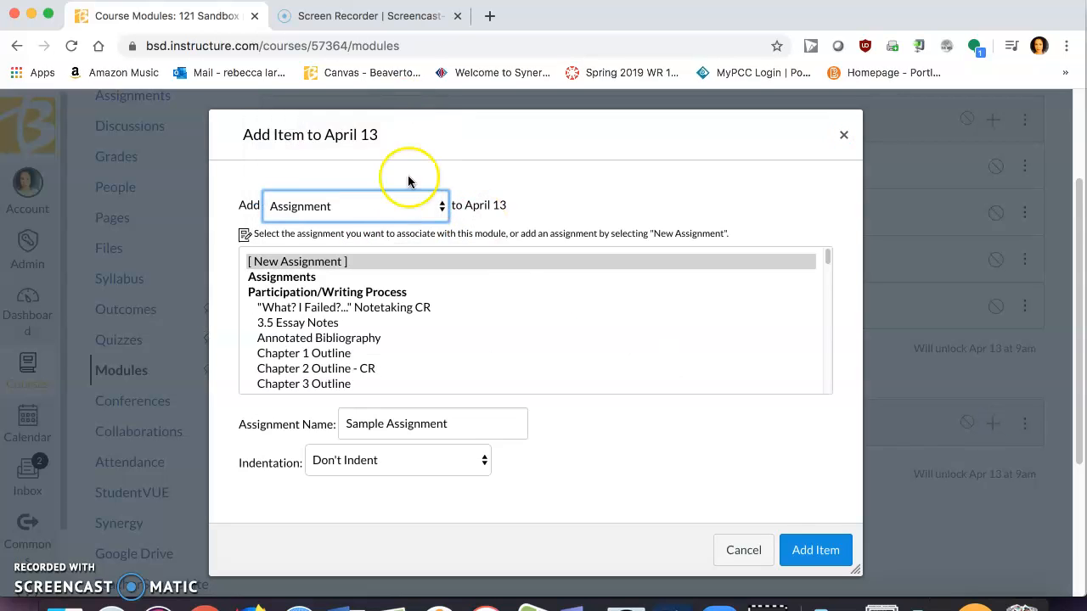
pyautogui.click(430, 214)
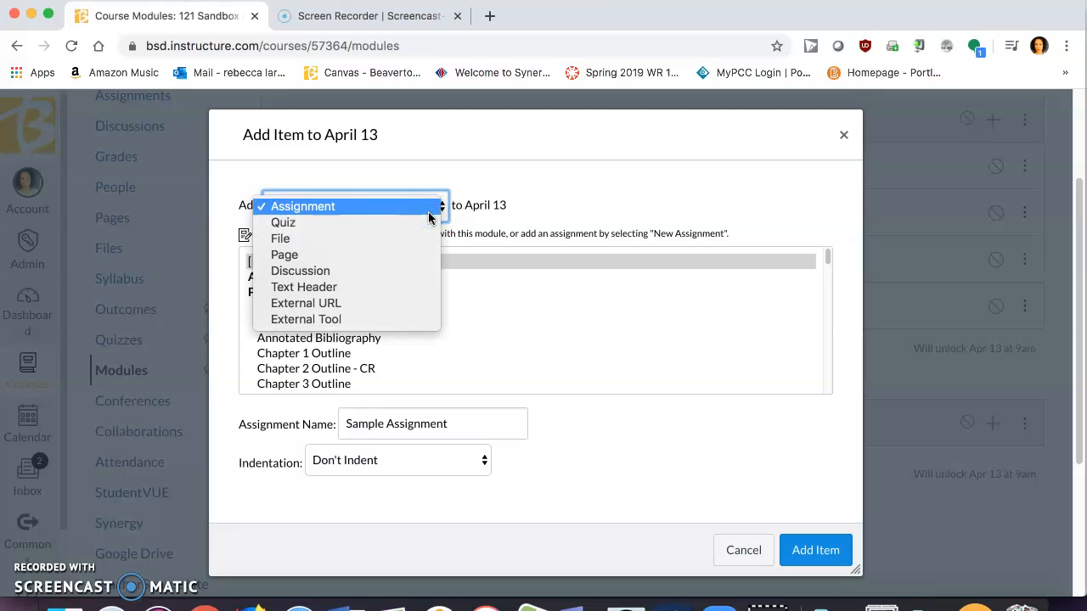
pyautogui.click(430, 214)
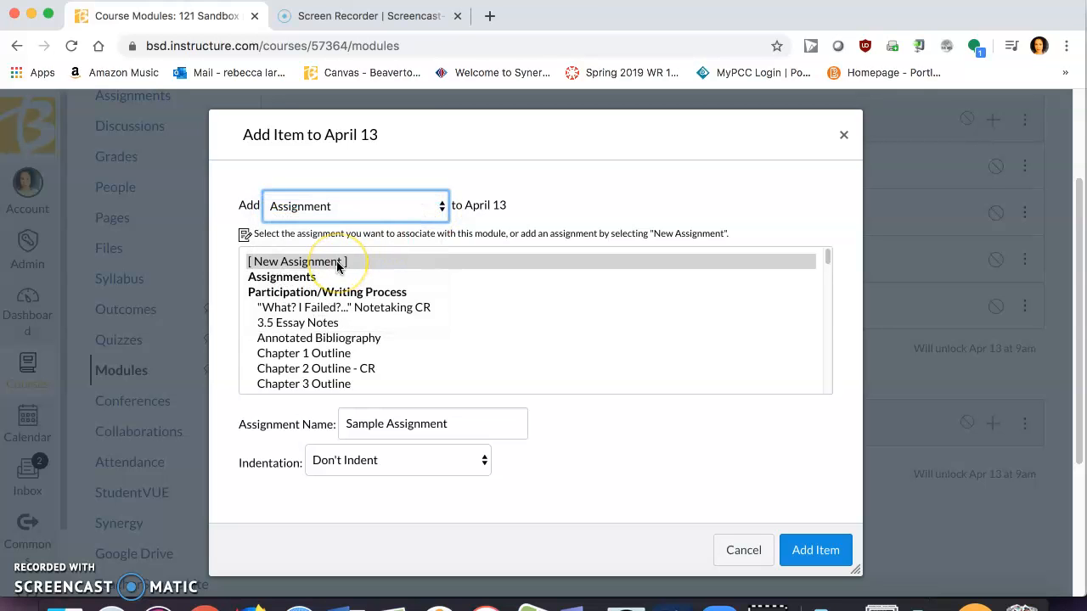
pyautogui.click(461, 424)
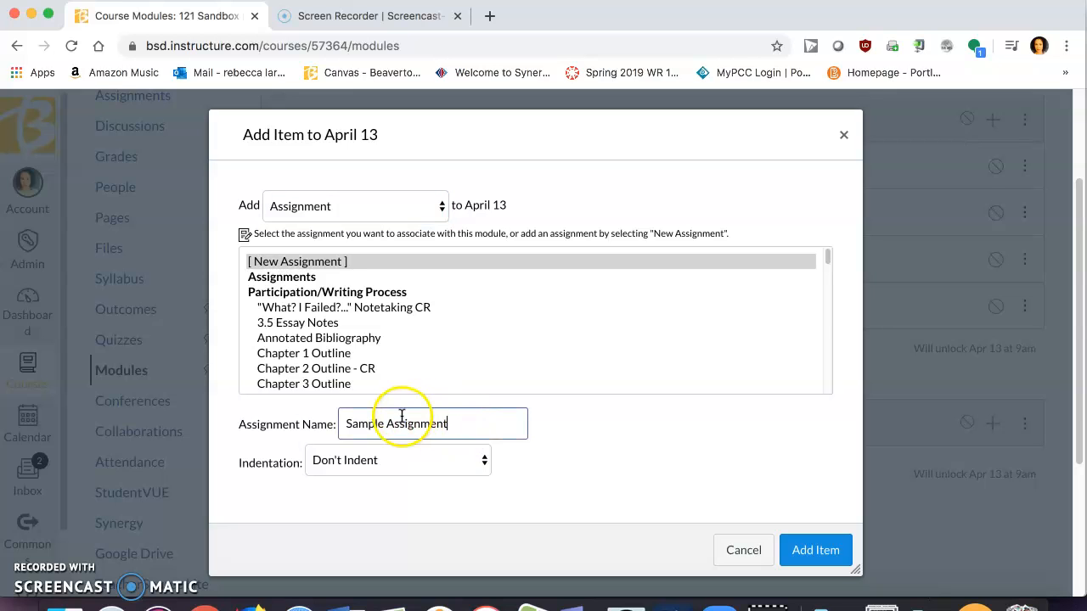
pyautogui.moveTo(389, 422); pyautogui.dragTo(339, 419)
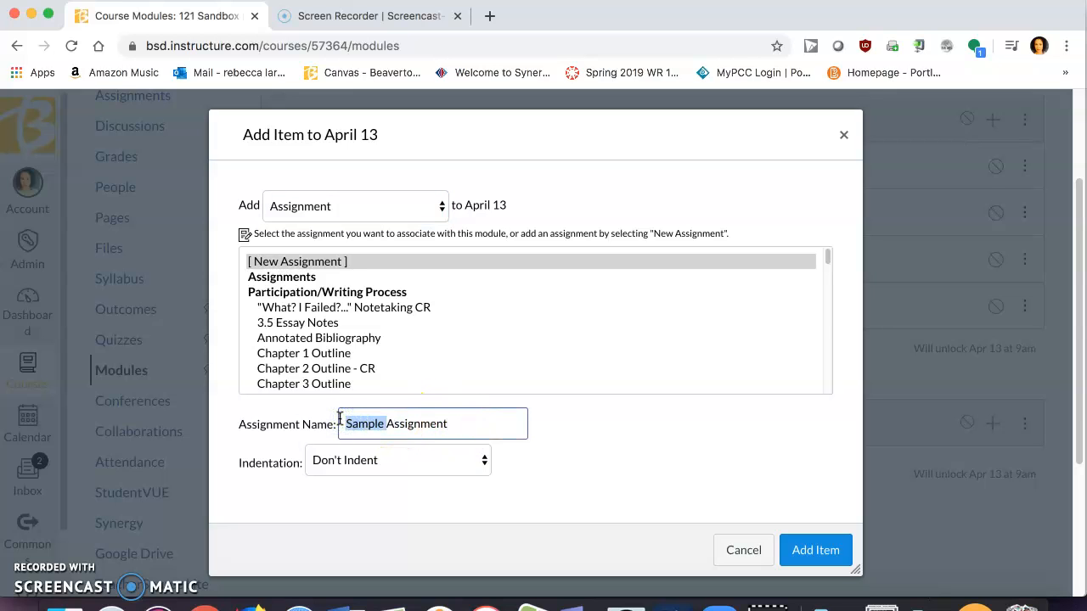
pyautogui.press('BackSpace')
pyautogui.click(417, 423)
pyautogui.write('1')
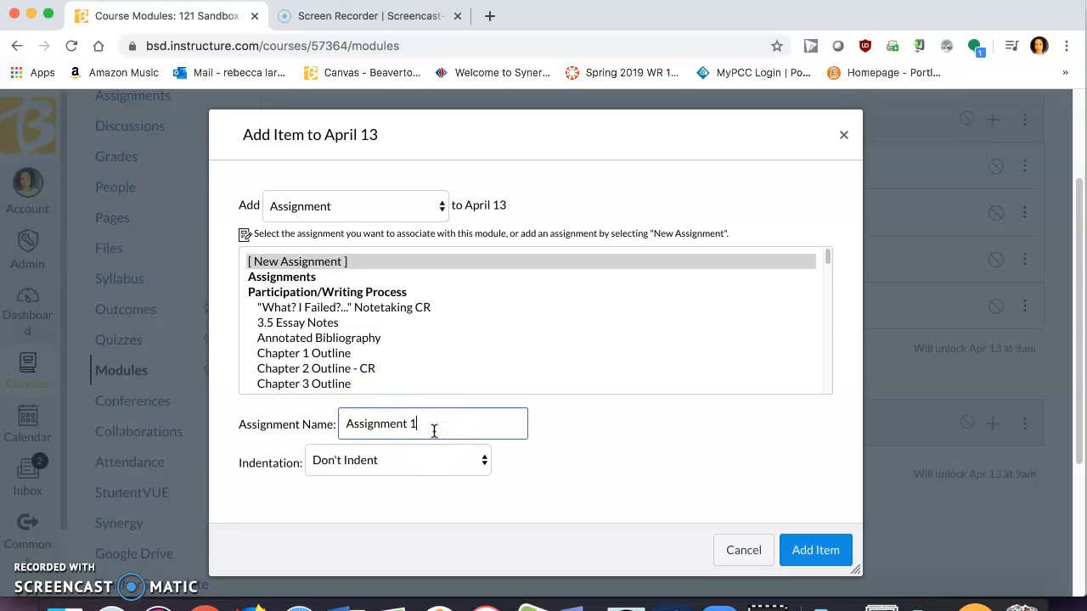
pyautogui.click(811, 551)
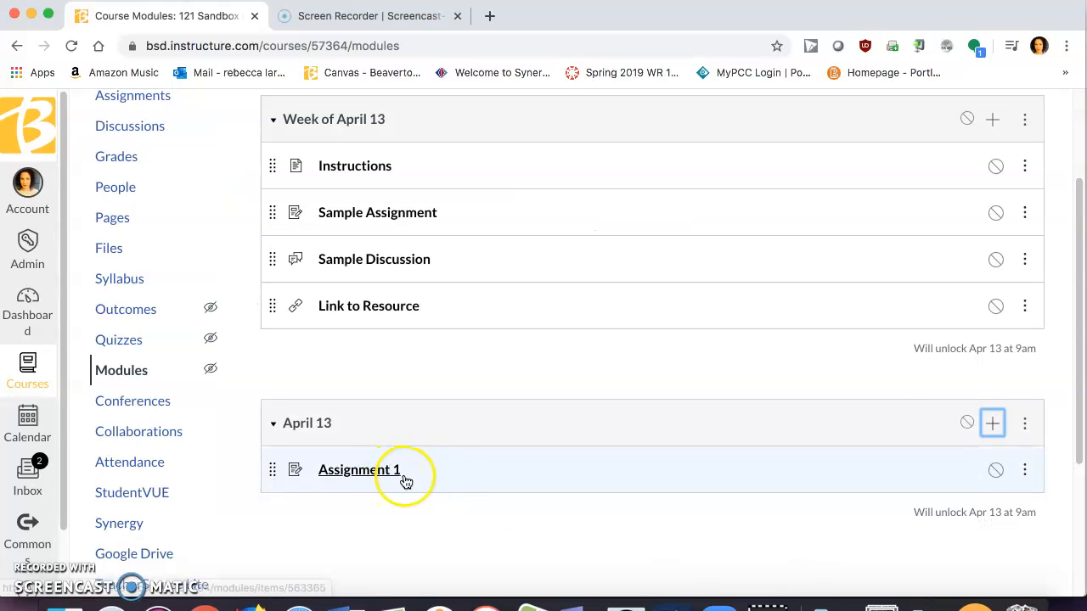
# - Add a new discussion topic named Discussion 1 to the April 13 module
pyautogui.click(991, 433)
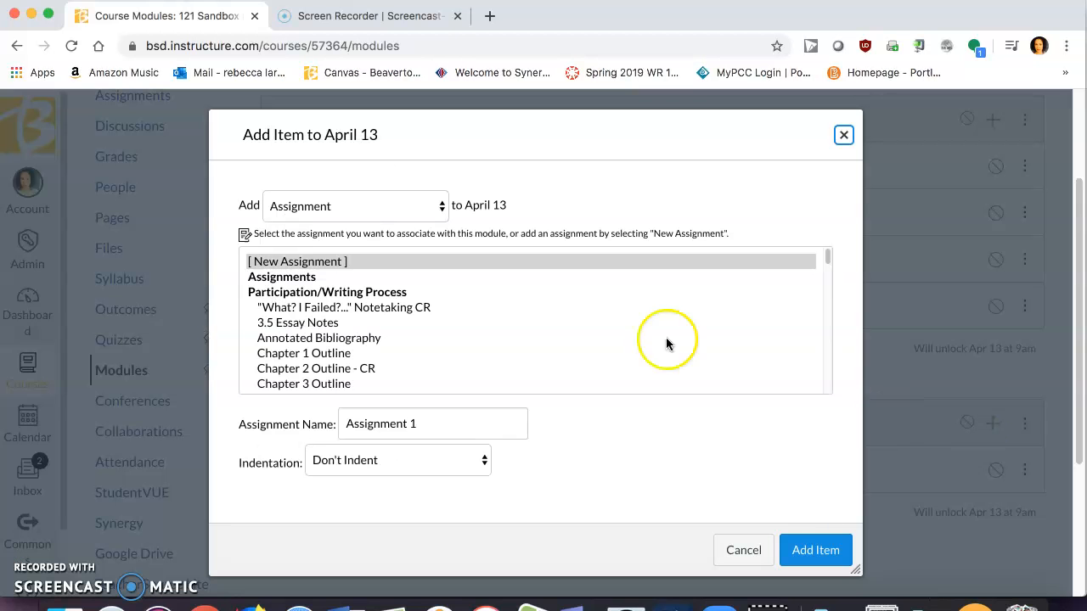
pyautogui.click(395, 207)
pyautogui.click(370, 269)
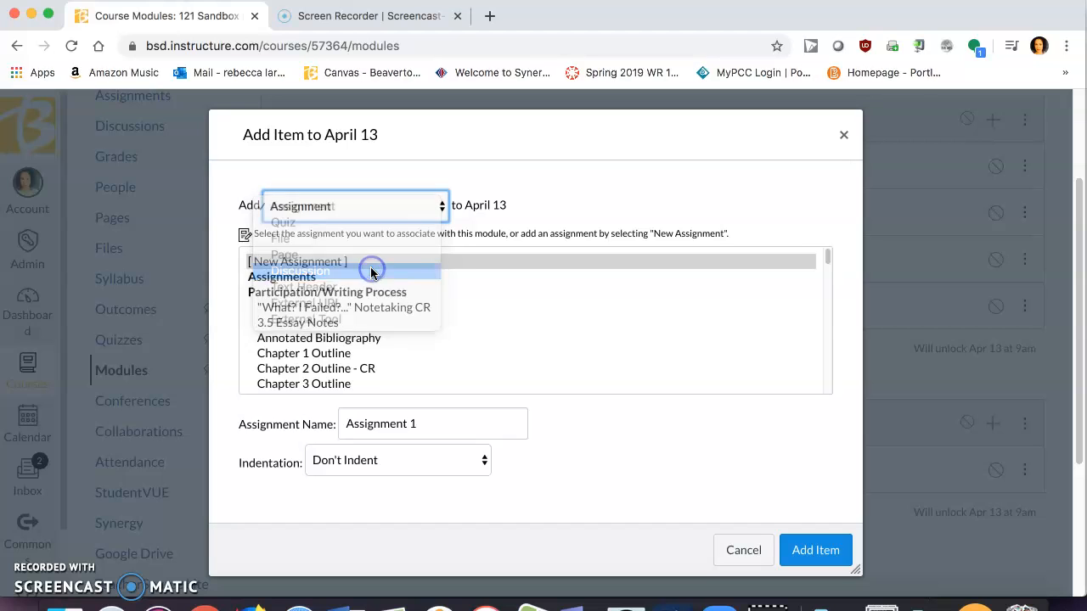
pyautogui.tripleClick(404, 429)
pyautogui.click(356, 423)
pyautogui.press('BackSpace')
pyautogui.press('BackSpace')
pyautogui.press('BackSpace')
pyautogui.press('BackSpace')
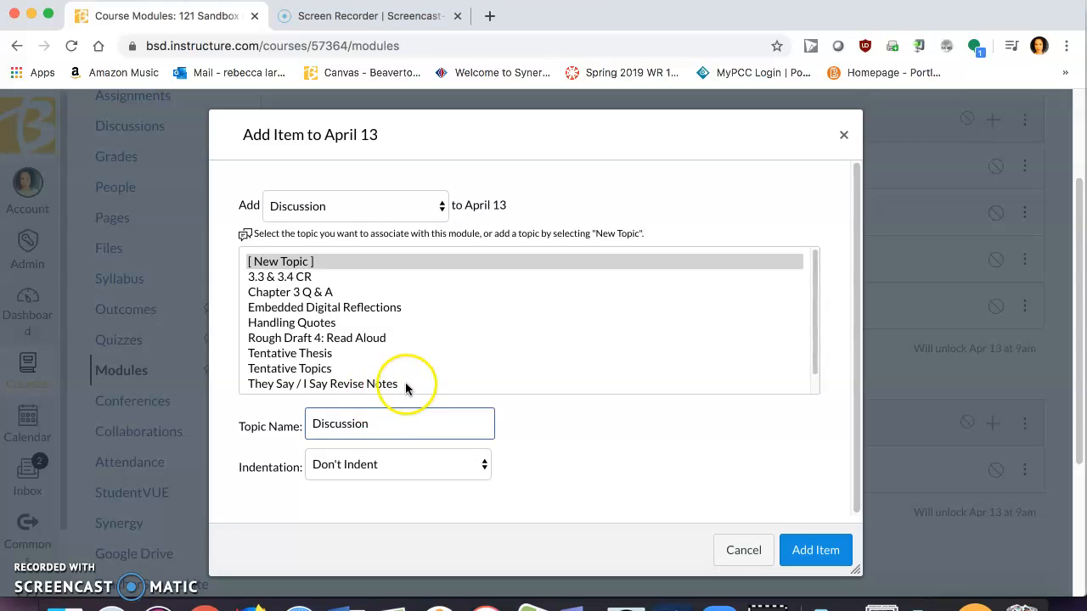
pyautogui.click(398, 420)
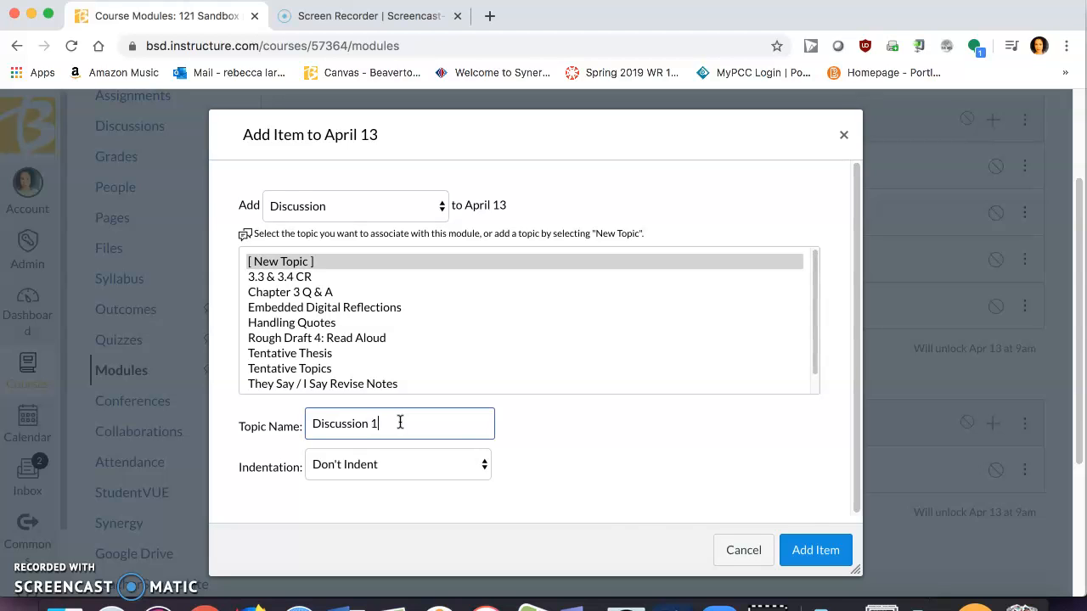
pyautogui.click(808, 553)
# - Add a new page named Instructions 1 to the April 13 module
pyautogui.scroll(-1, 561, 499)
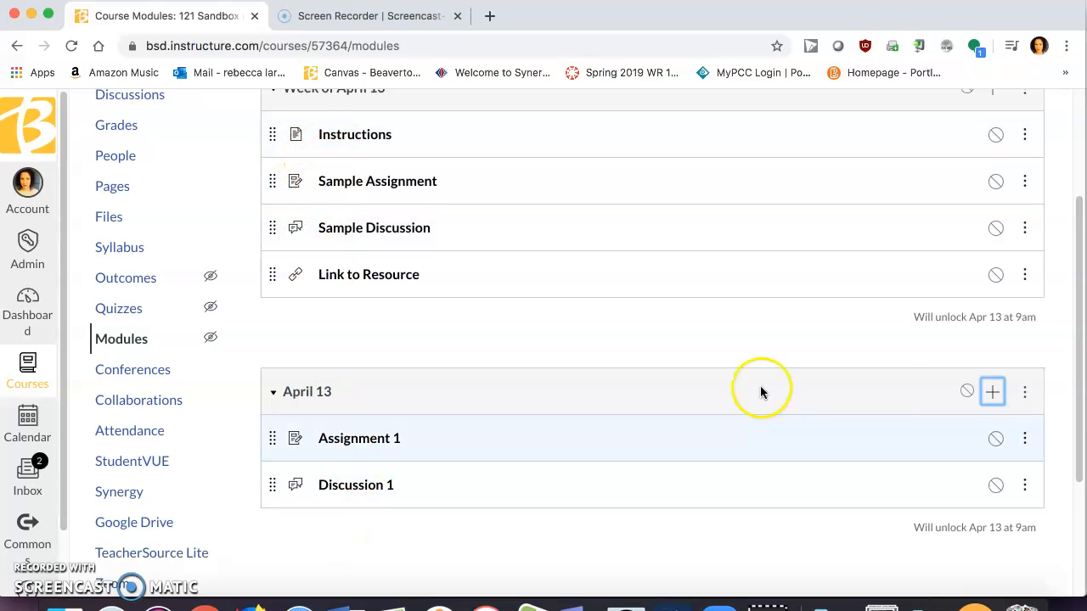
pyautogui.click(991, 392)
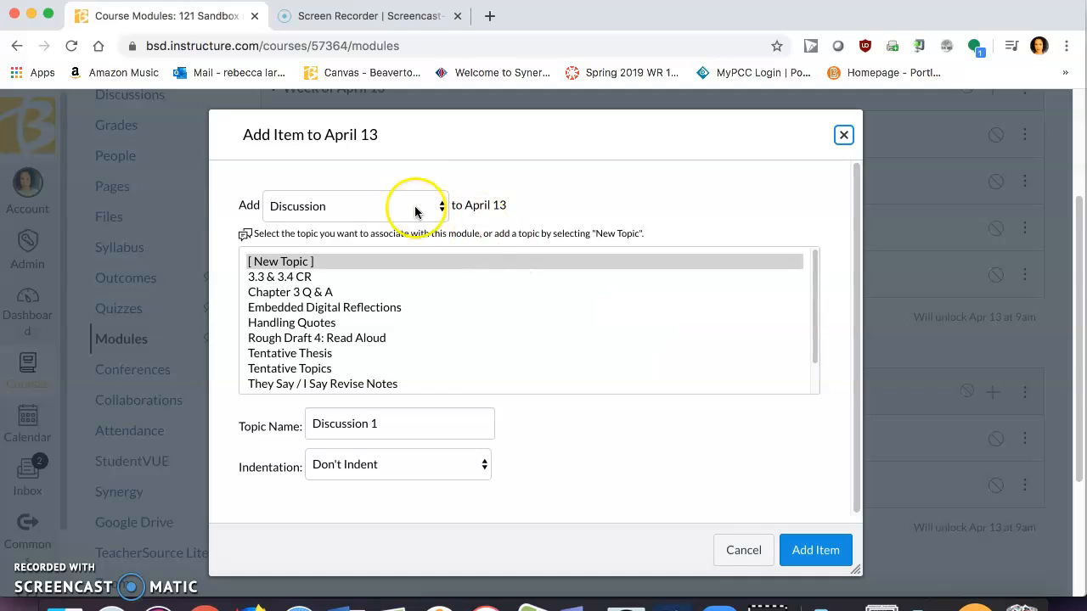
pyautogui.click(417, 208)
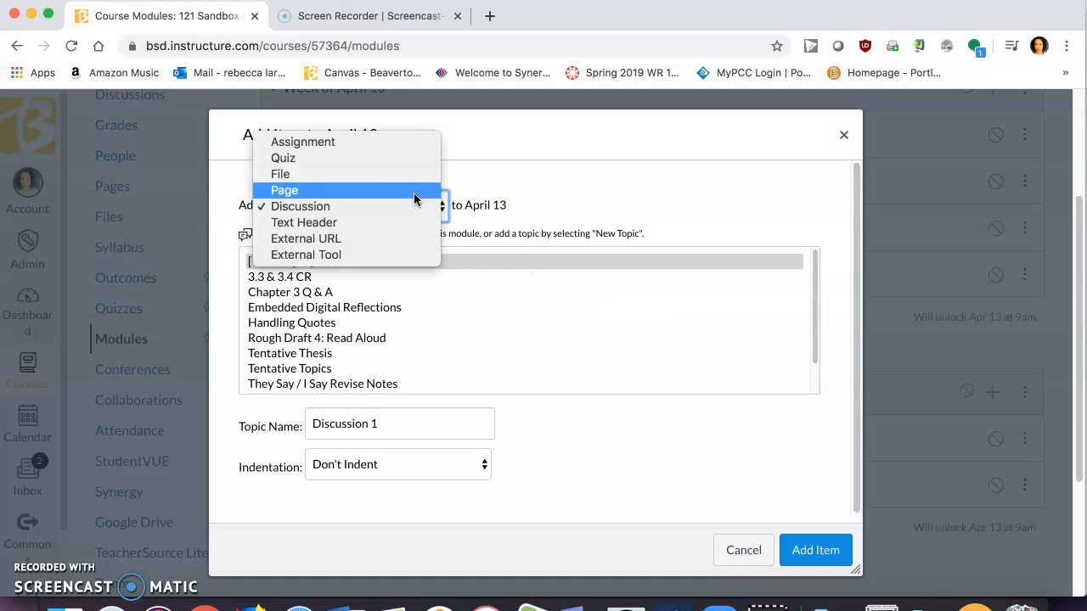
pyautogui.click(413, 198)
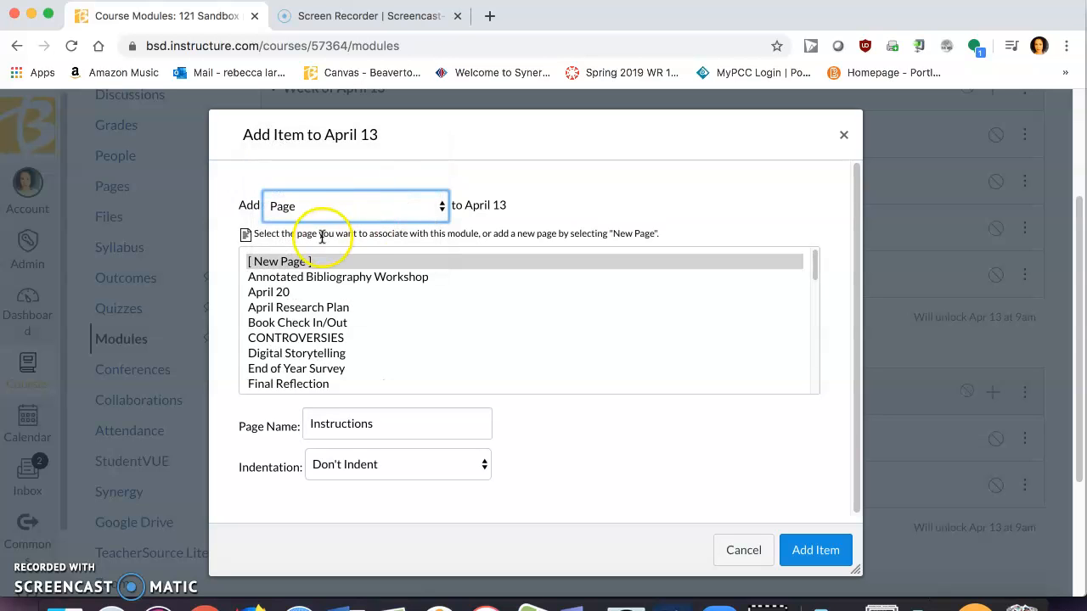
pyautogui.click(383, 427)
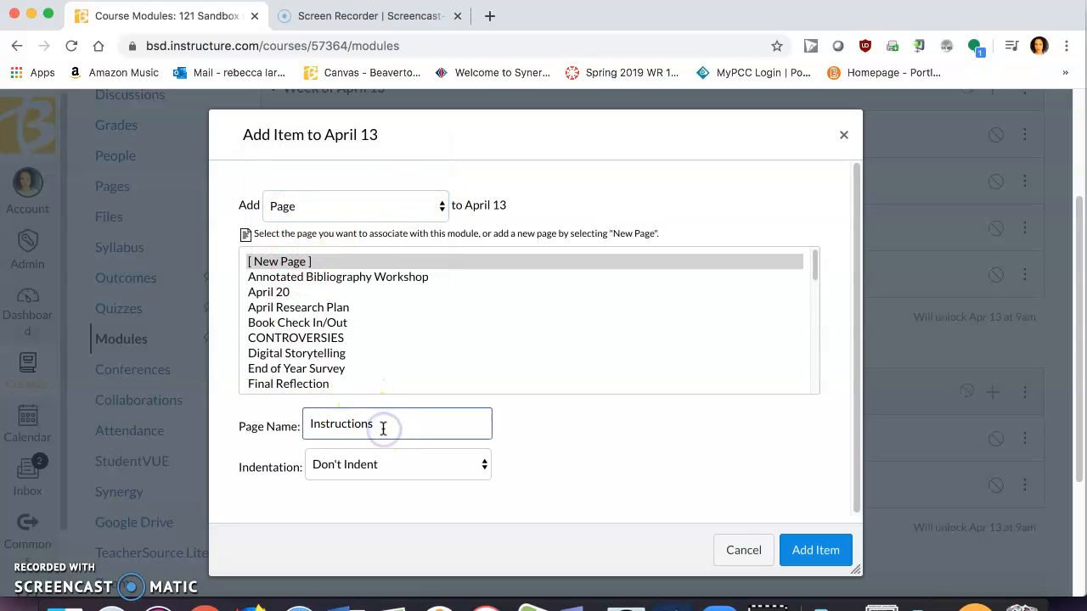
pyautogui.click(815, 550)
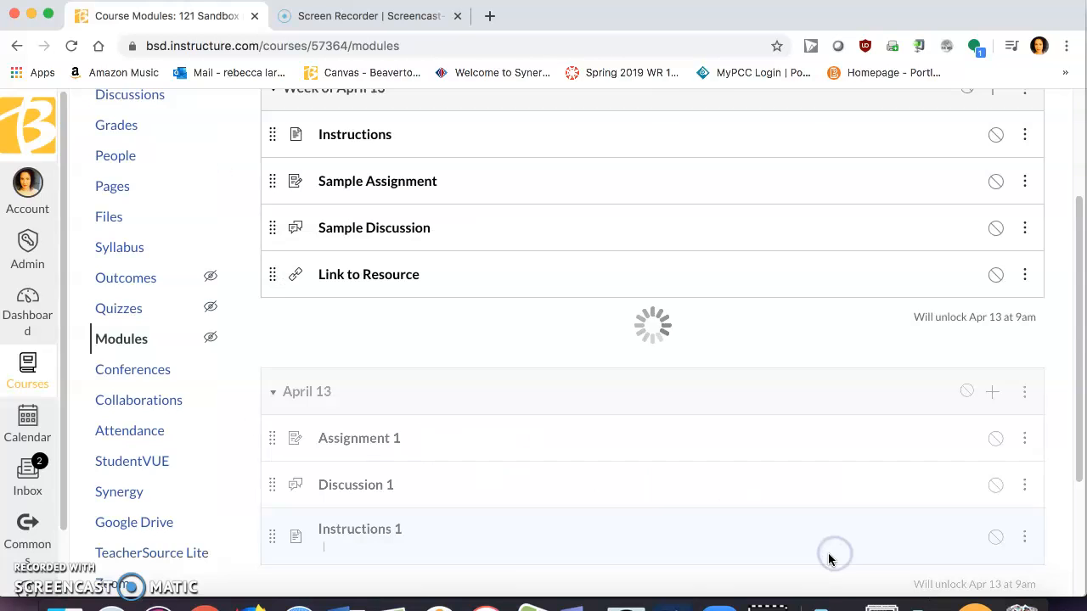
# - Move the Instructions 1 page above Assignment 1 so it is the first item in the April 13 module
pyautogui.scroll(-1, 500, 526)
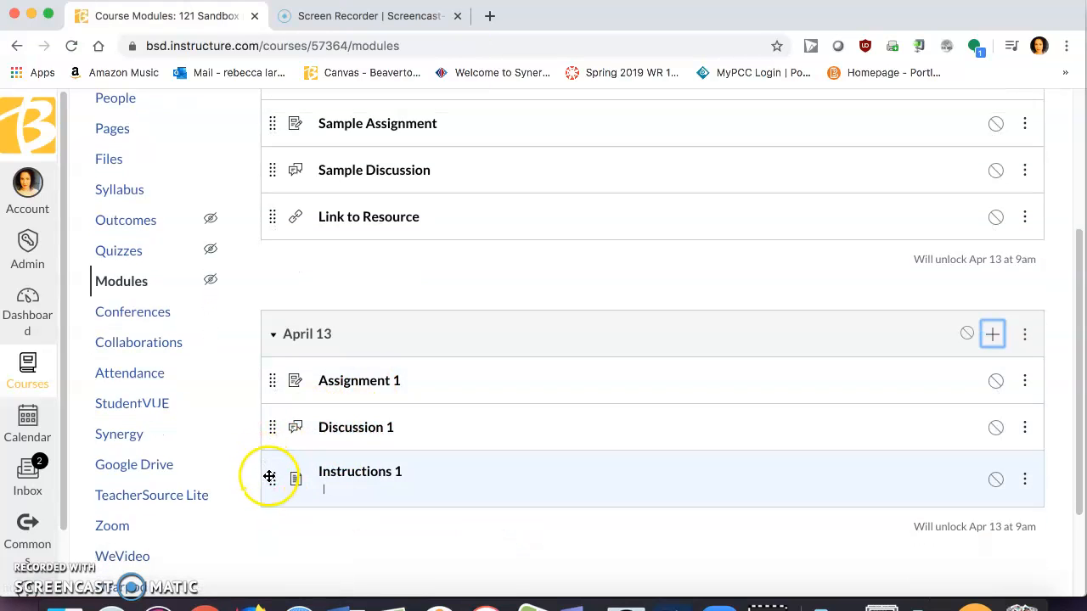
pyautogui.moveTo(269, 470); pyautogui.dragTo(269, 359)
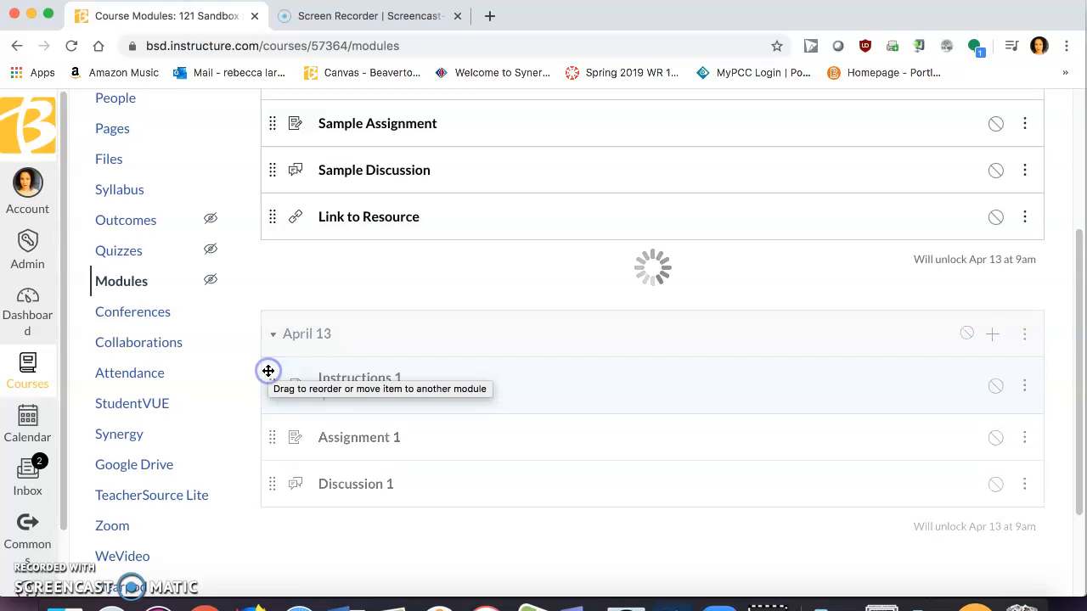
pyautogui.scroll(2, 350, 334)
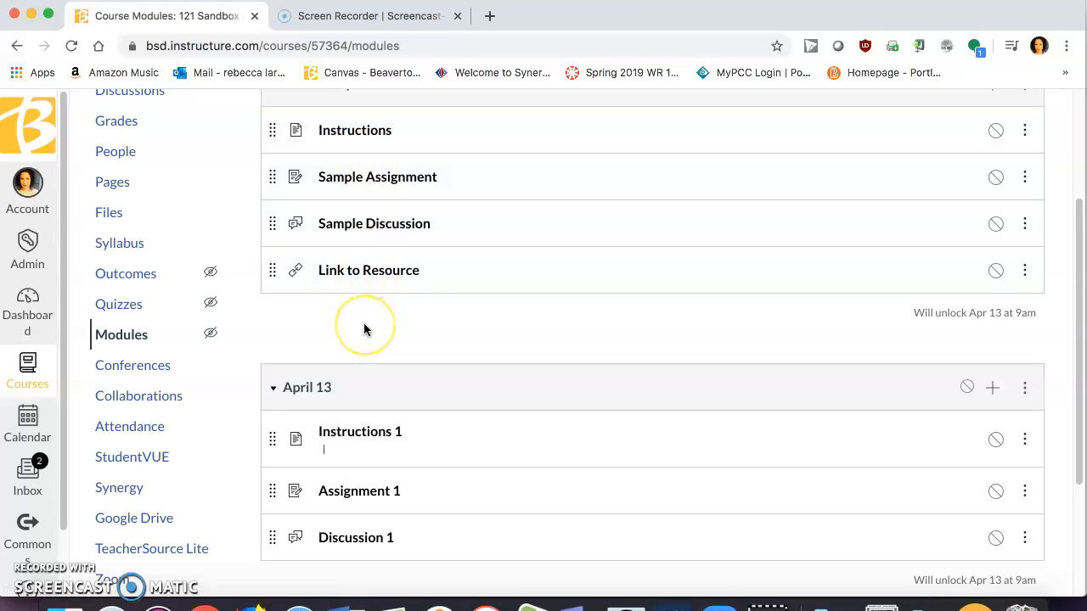
pyautogui.scroll(-1, 365, 329)
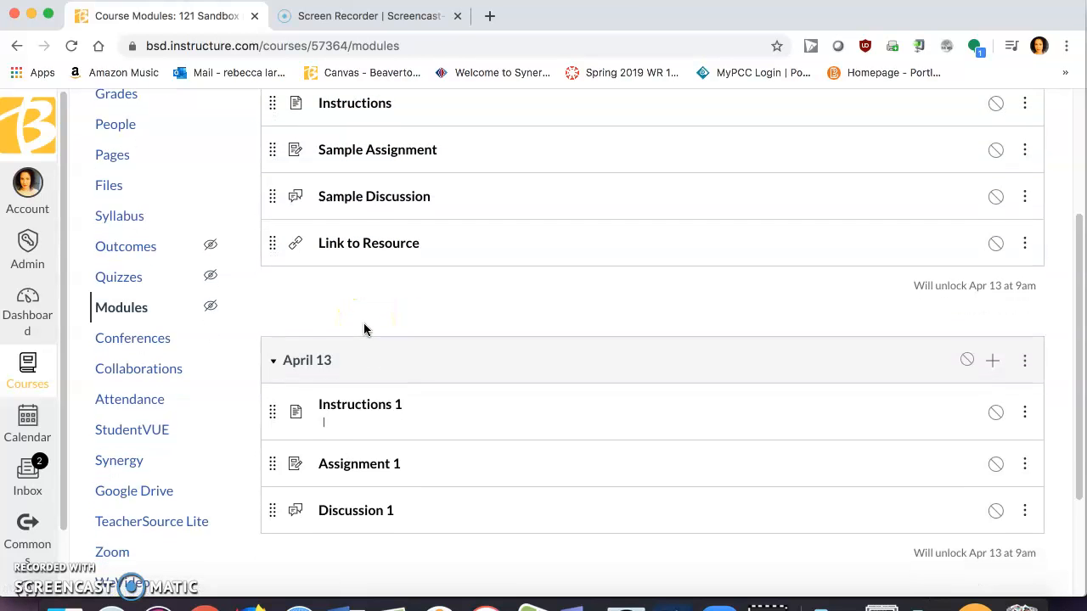
# - Open the Purdue OWL page MLA Works Cited: Electronic Sources in a new browser tab and copy its web address
pyautogui.click(489, 16)
pyautogui.write('owl')
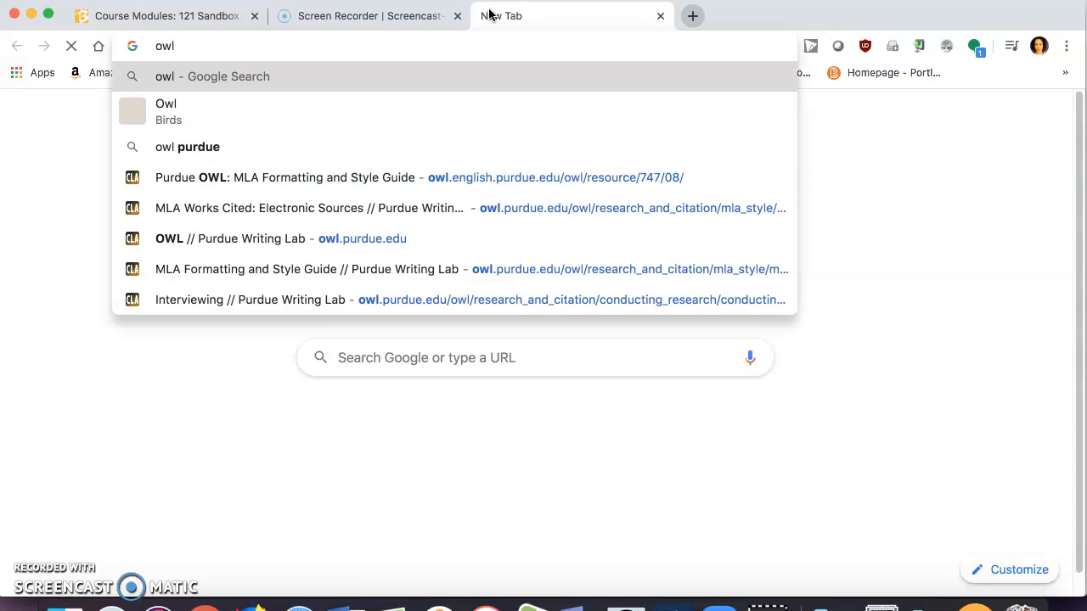
pyautogui.click(317, 188)
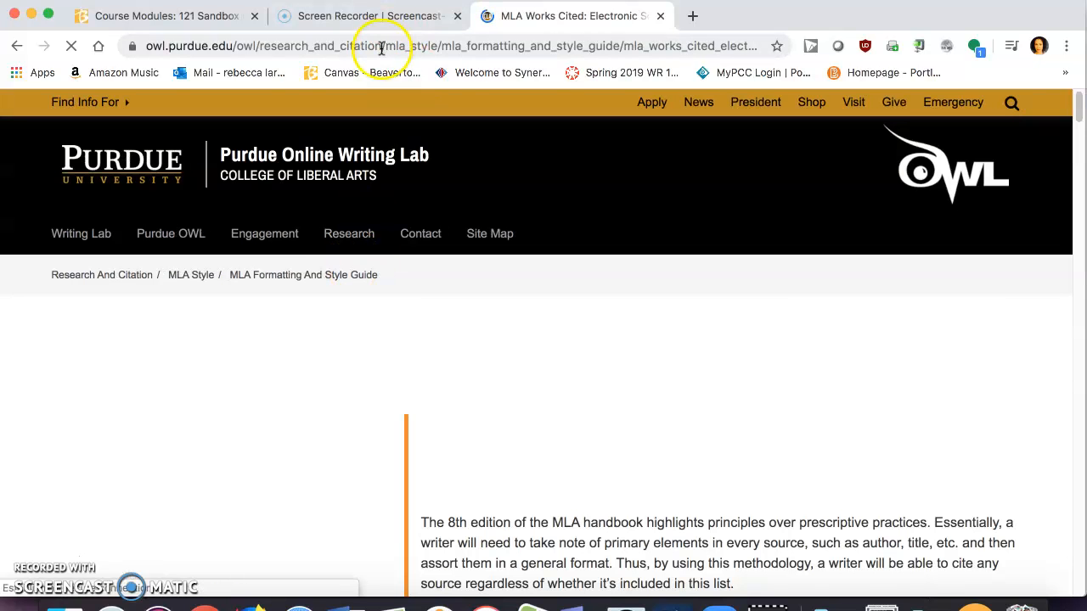
pyautogui.click(381, 47)
pyautogui.press('super+c')
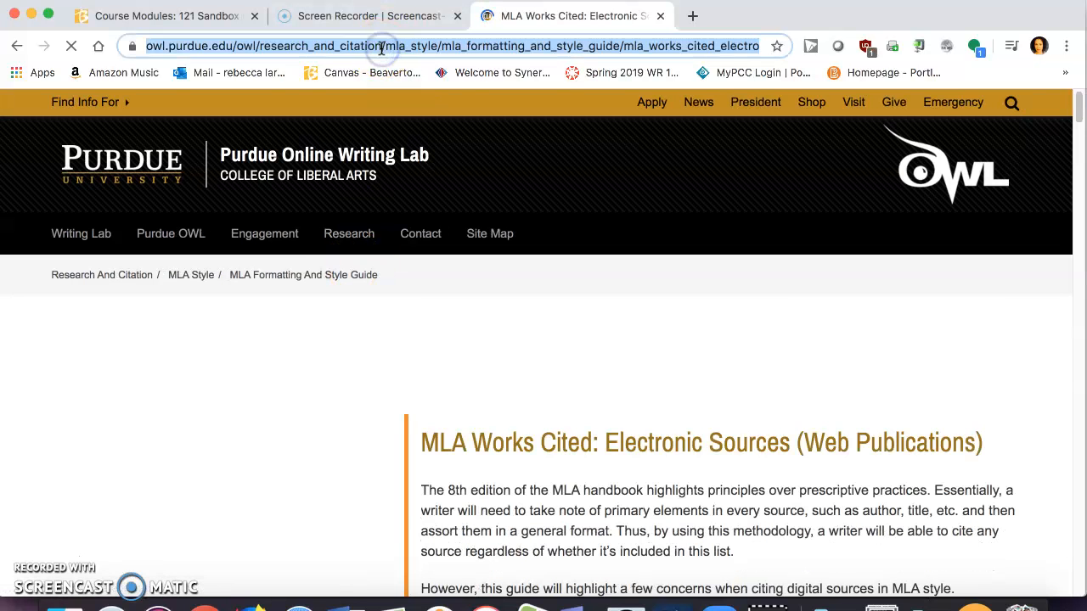
# - Add an external URL item named OWL to the April 13 module, using the copied Purdue OWL web address
pyautogui.click(187, 24)
pyautogui.click(995, 361)
pyautogui.click(423, 218)
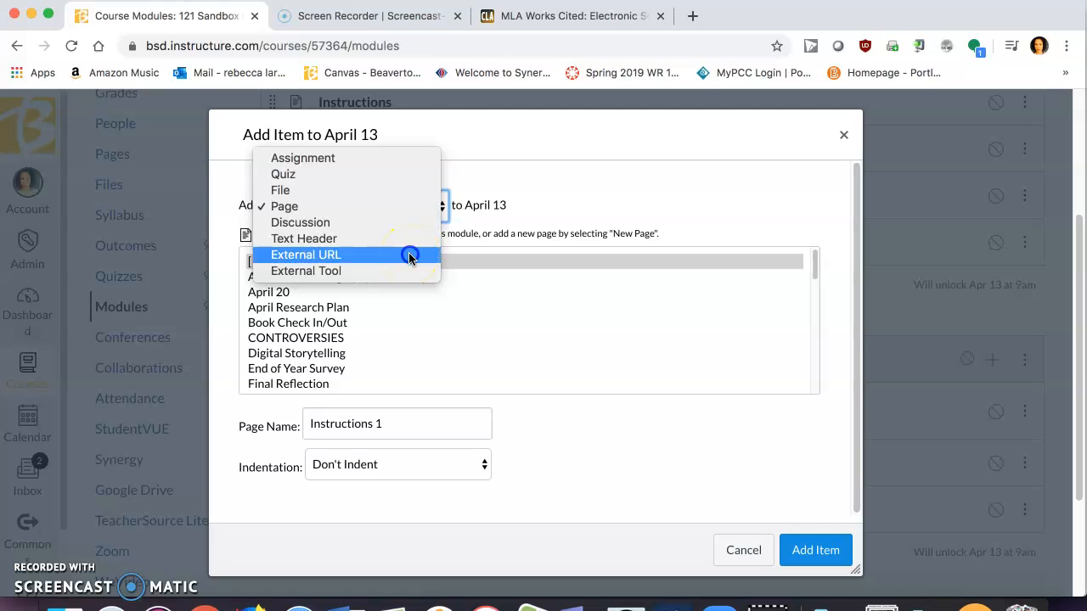
pyautogui.click(408, 255)
pyautogui.click(398, 258)
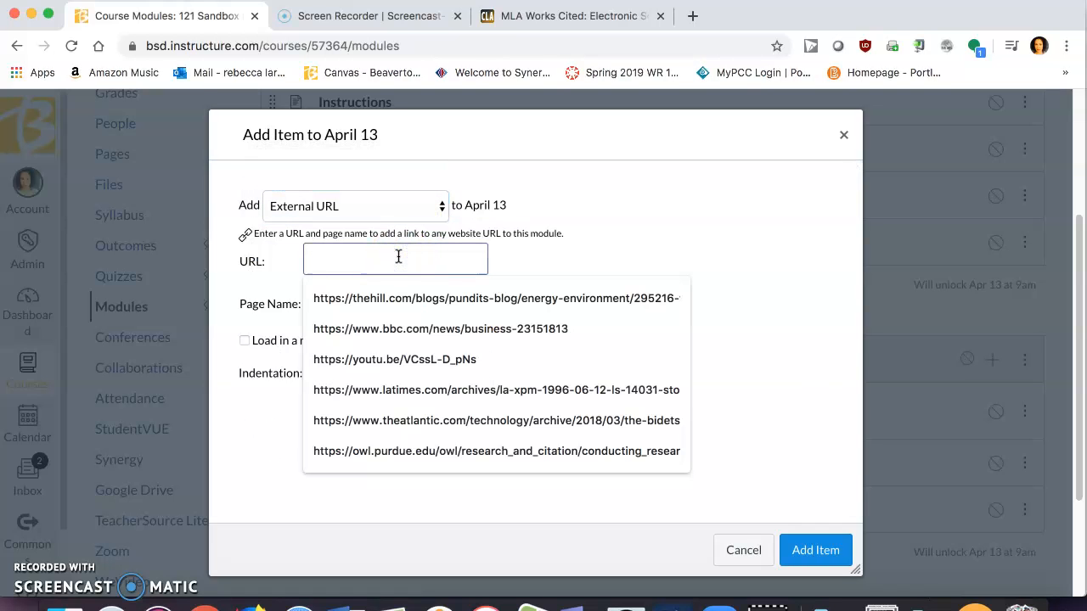
pyautogui.press('super+v')
pyautogui.click(372, 303)
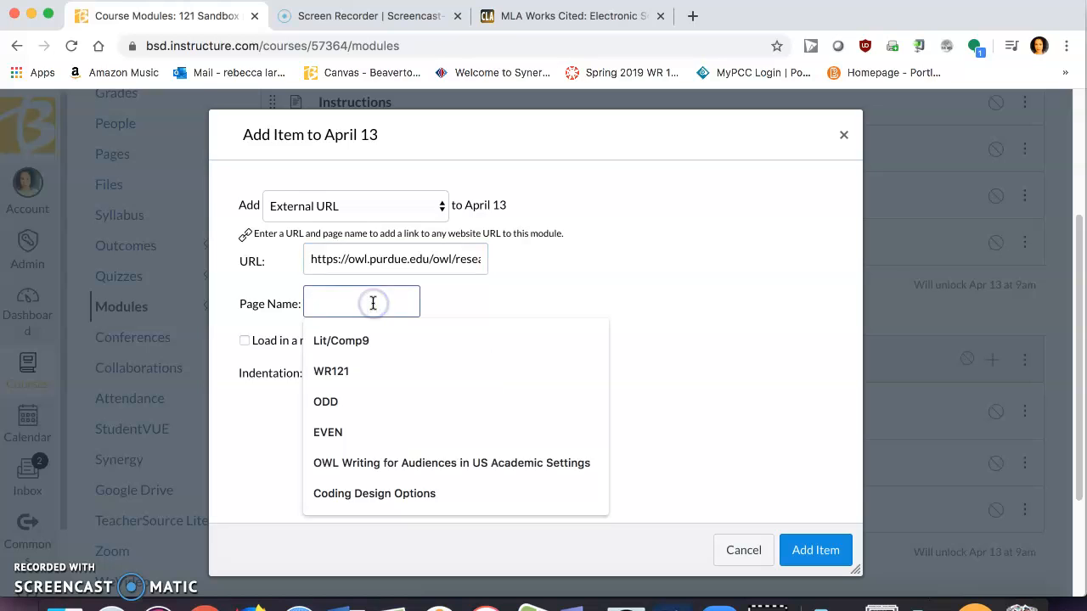
pyautogui.write('O')
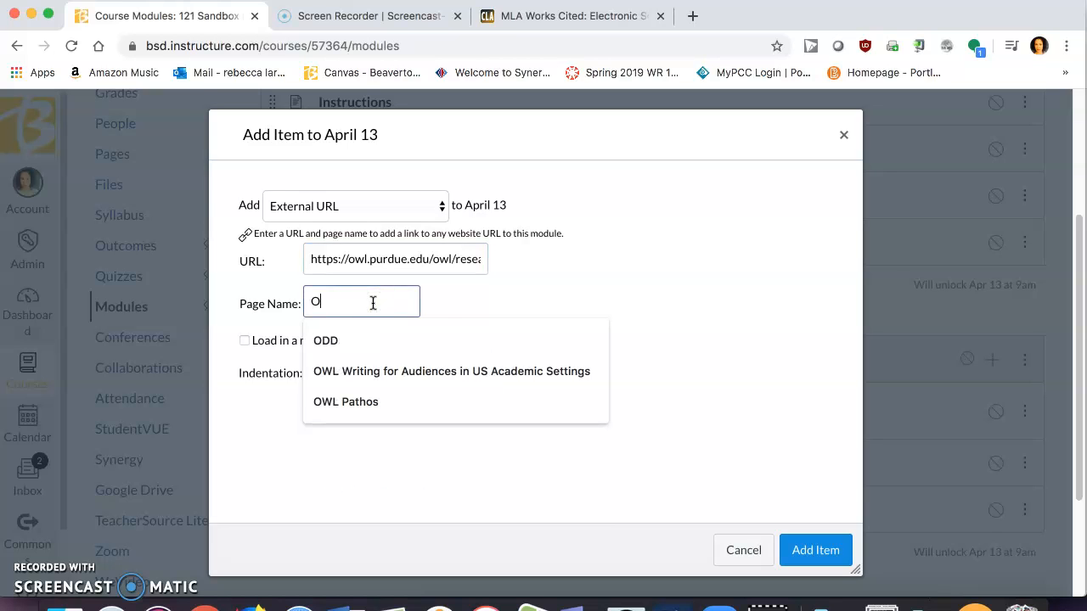
pyautogui.write('WL')
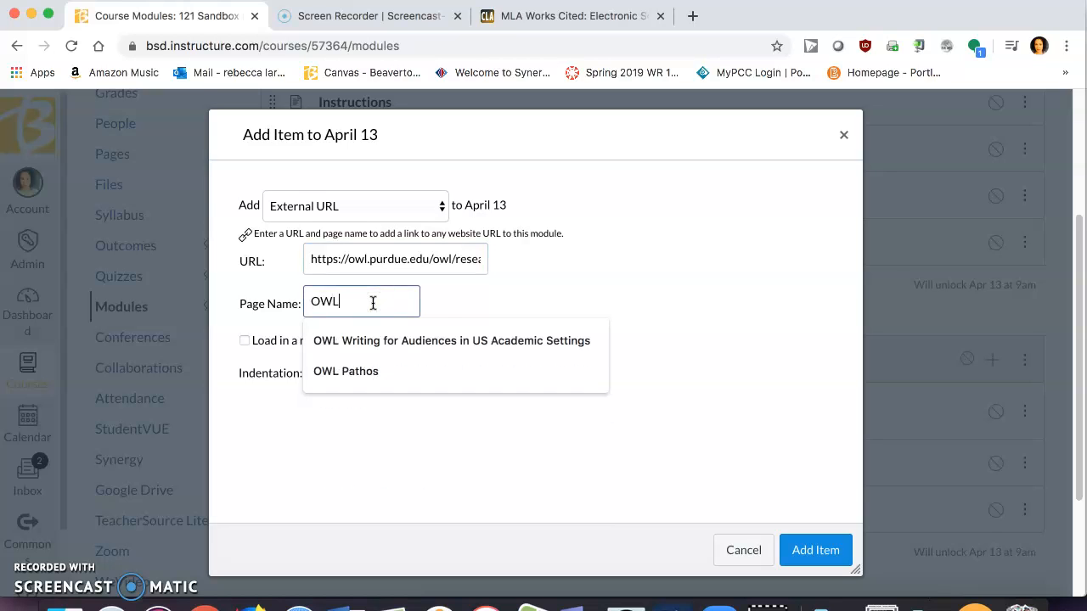
pyautogui.click(477, 293)
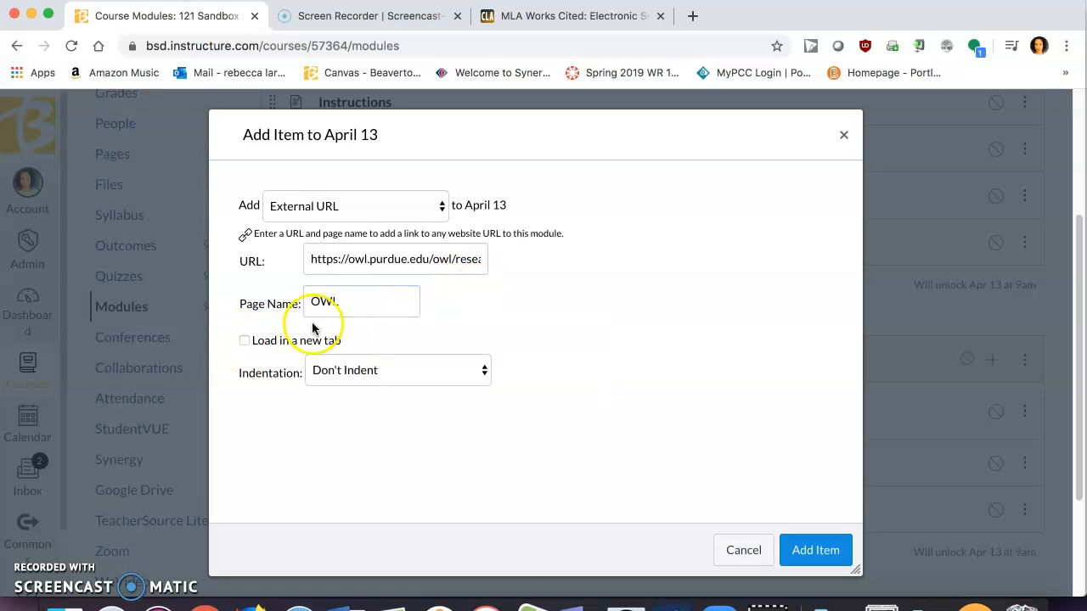
pyautogui.click(804, 551)
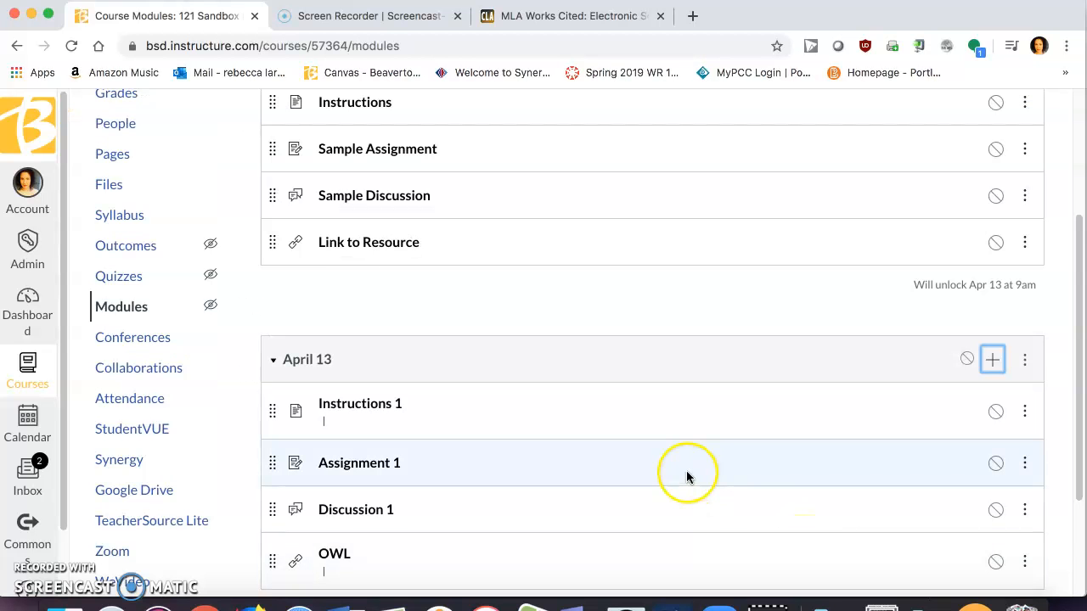
# - Publish the April 13 module together with all of its items, including Assignment 1
pyautogui.scroll(-1, 686, 470)
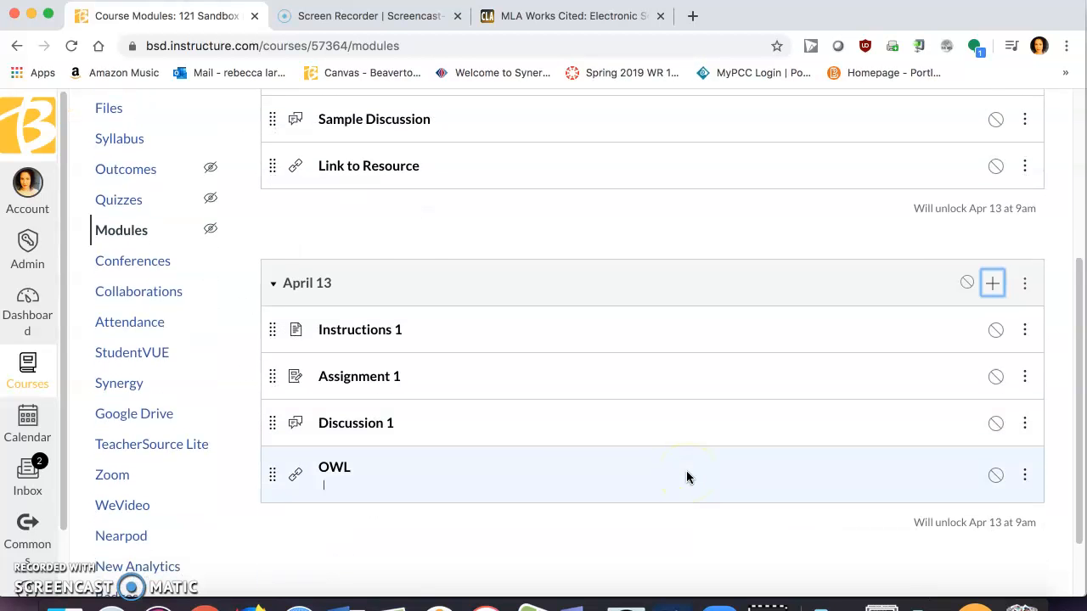
pyautogui.scroll(-1, 676, 406)
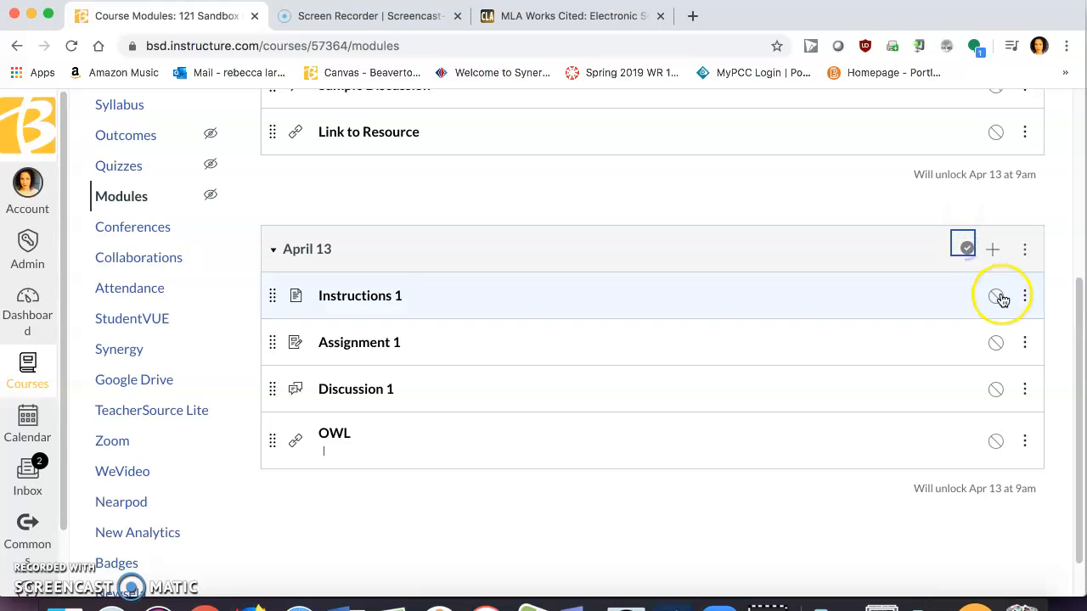
pyautogui.click(995, 343)
pyautogui.click(994, 343)
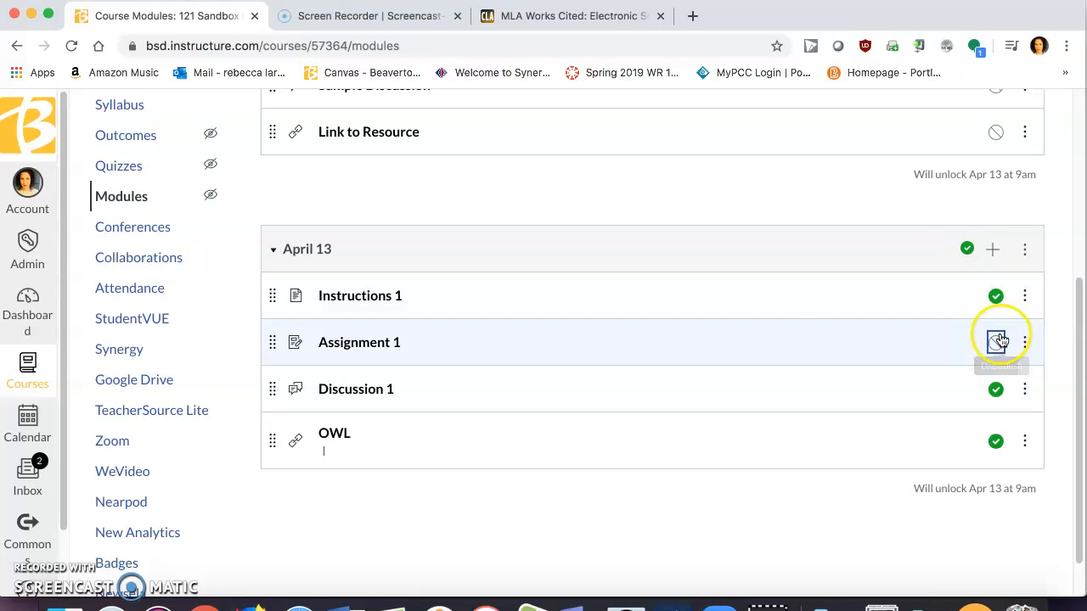
pyautogui.click(968, 249)
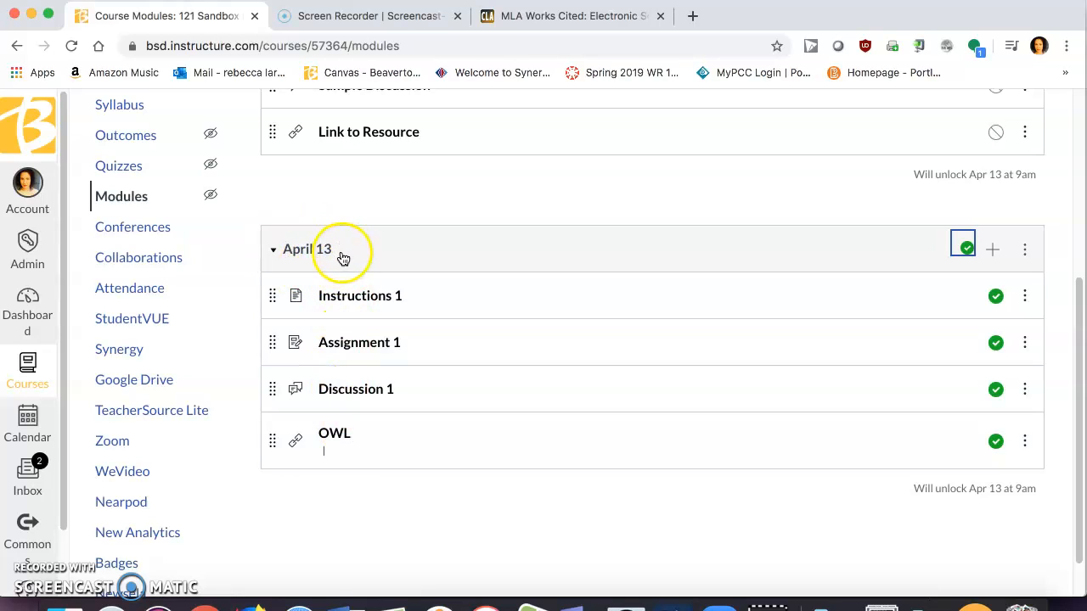
# - Open the Instructions 1 page from the April 13 module in a new browser tab and switch to it
pyautogui.keyDown('super'); pyautogui.click(341, 297); pyautogui.keyUp('super')
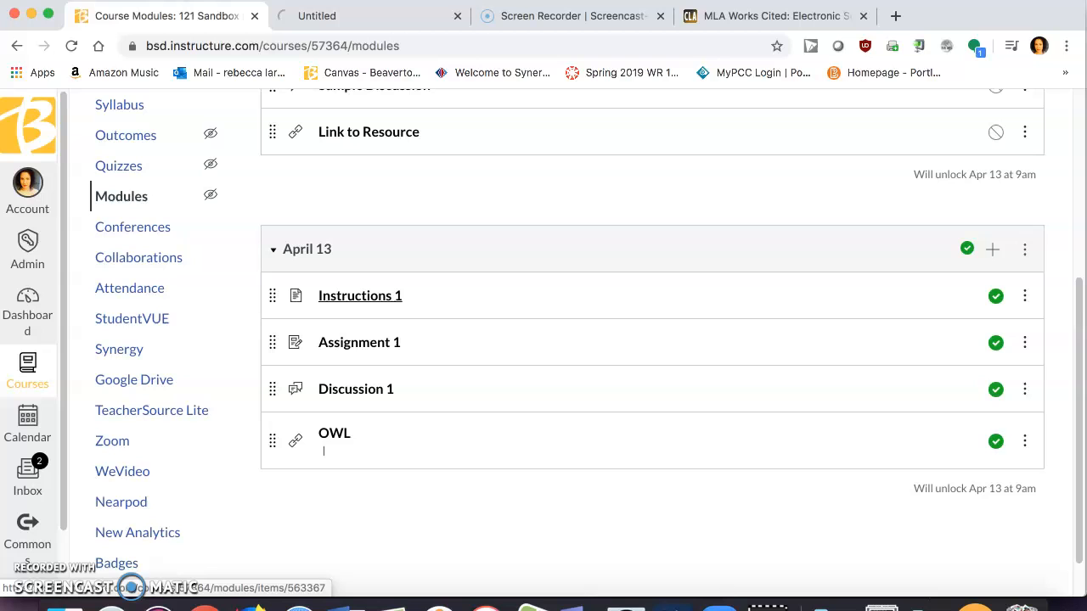
pyautogui.click(350, 23)
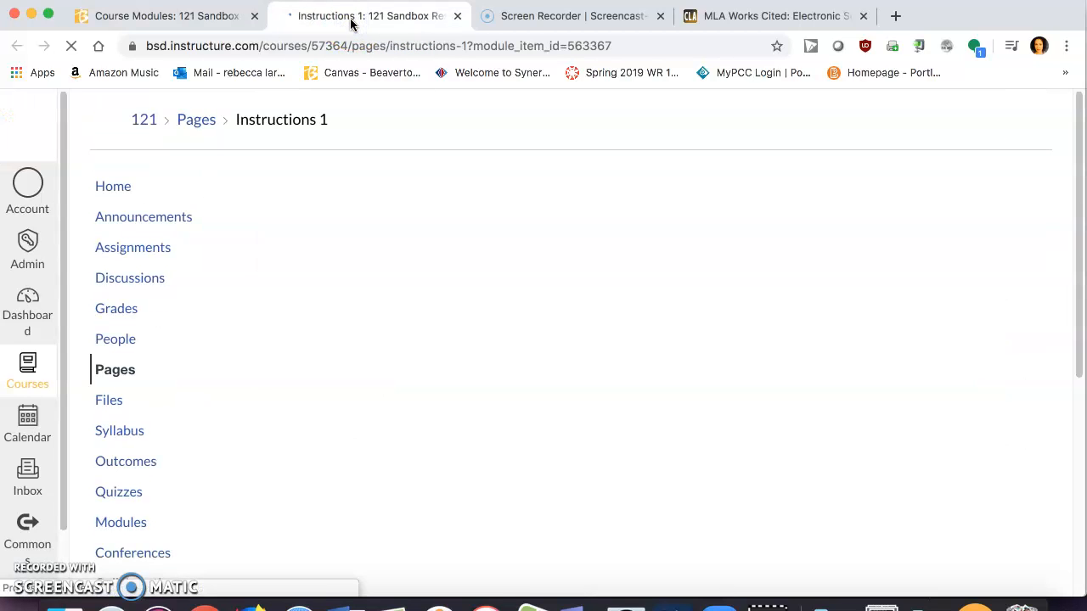
pyautogui.click(163, 12)
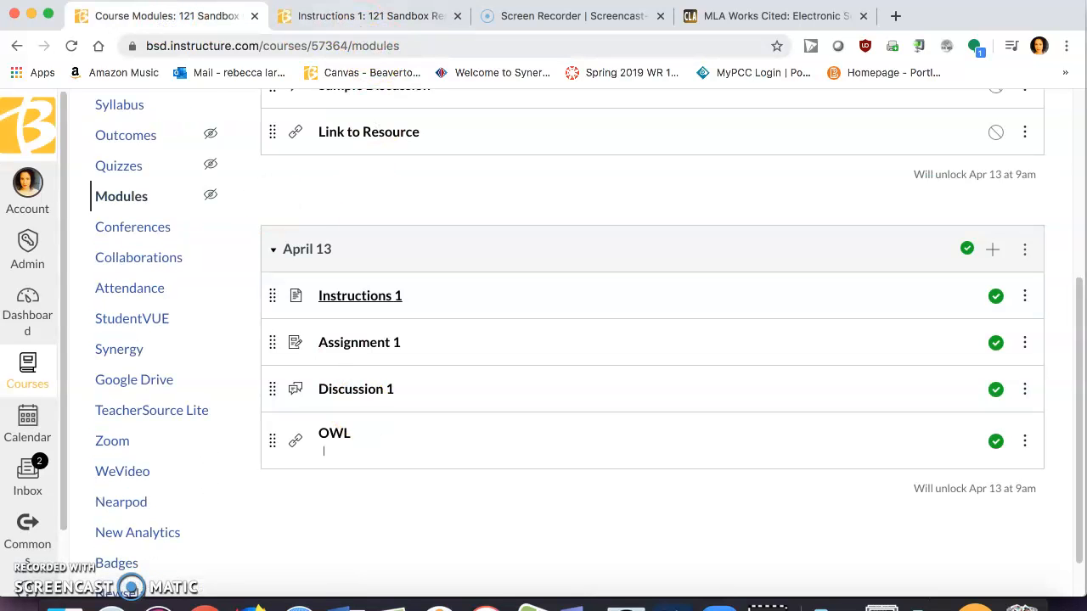
pyautogui.click(345, 20)
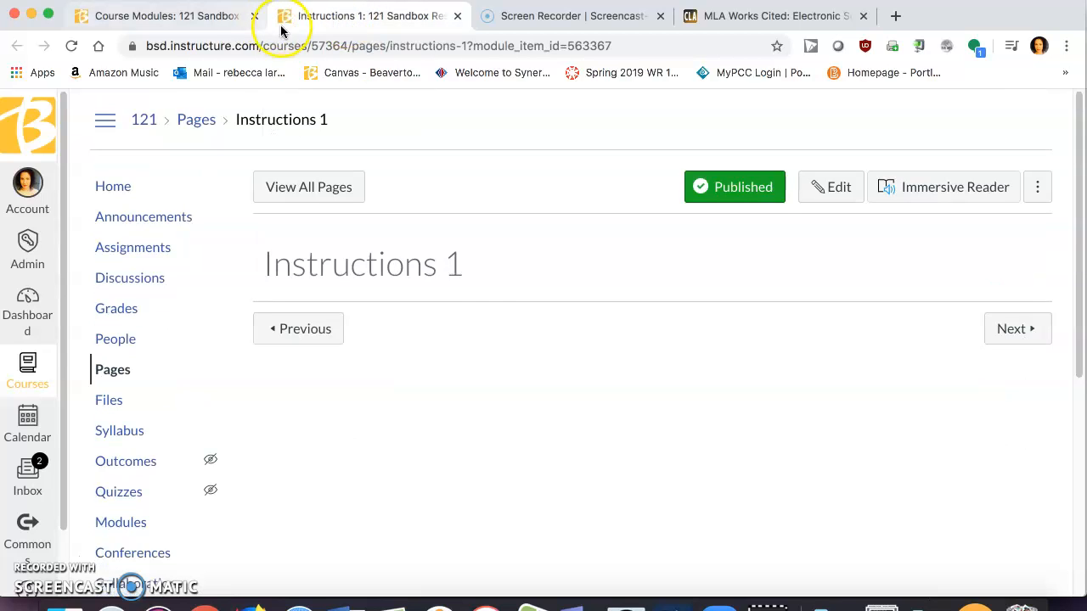
# - Edit the Instructions 1 page to contain "Instruction to kids" followed by the bullets "first -", "next -" and "finally -"
pyautogui.click(831, 198)
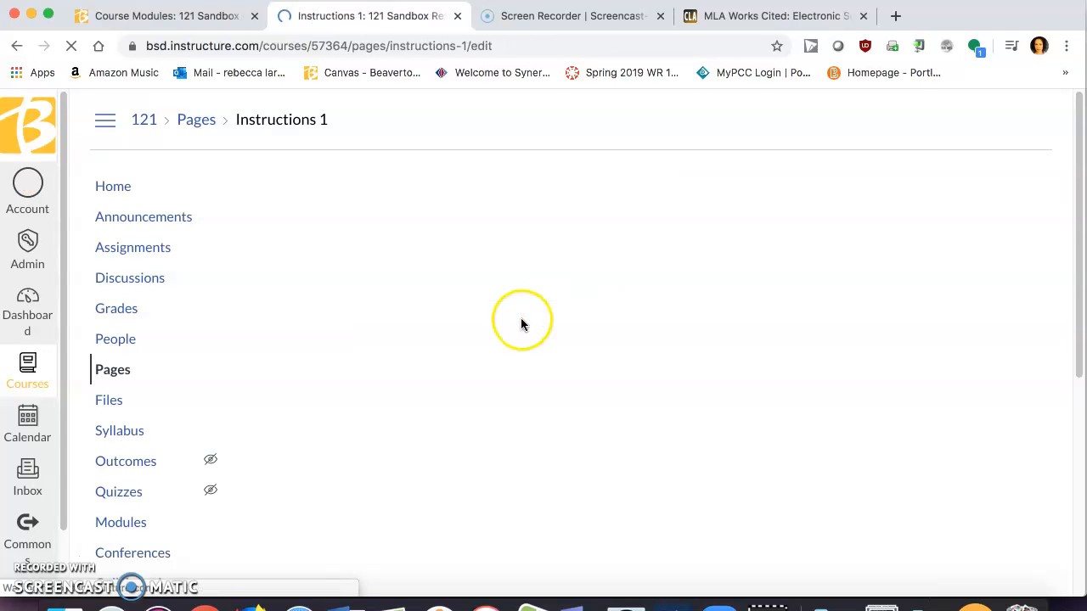
pyautogui.click(357, 363)
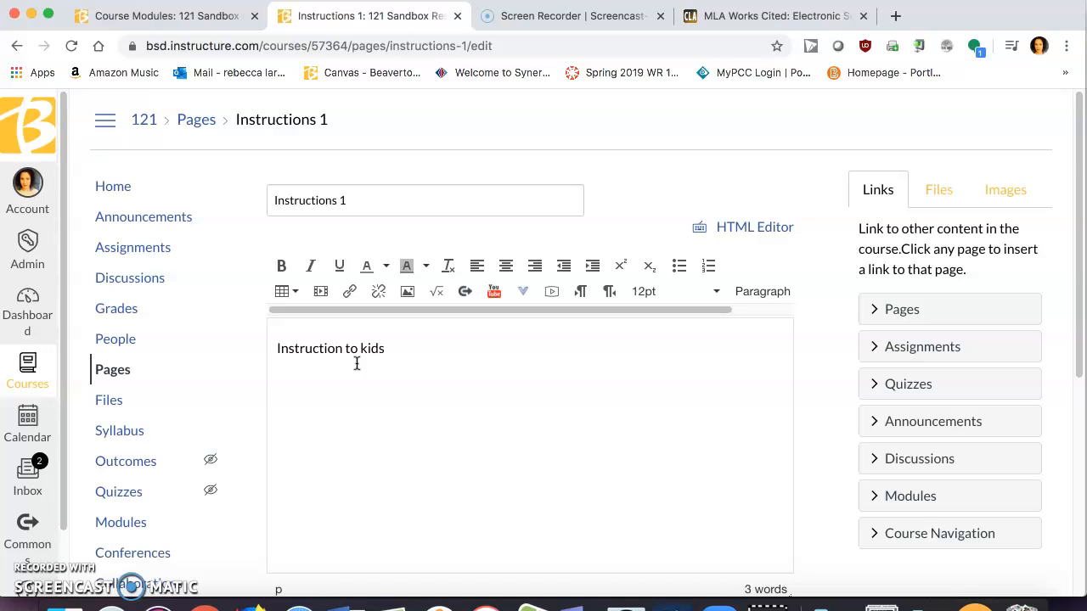
pyautogui.click(675, 268)
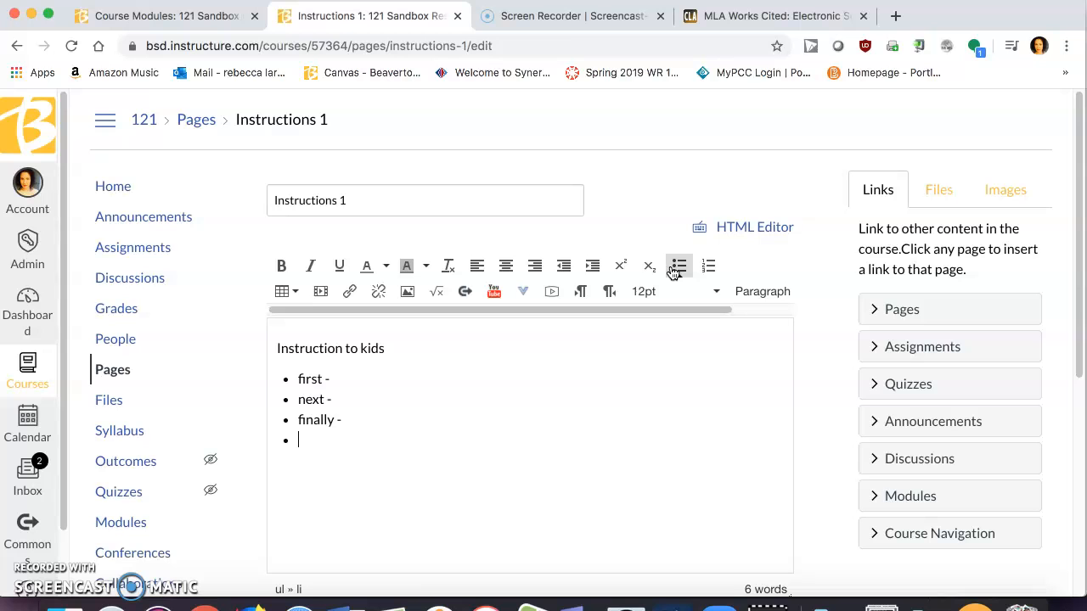
# - Record a short webcam video as a media comment and embed it in the bullet after "finally -"
pyautogui.click(320, 292)
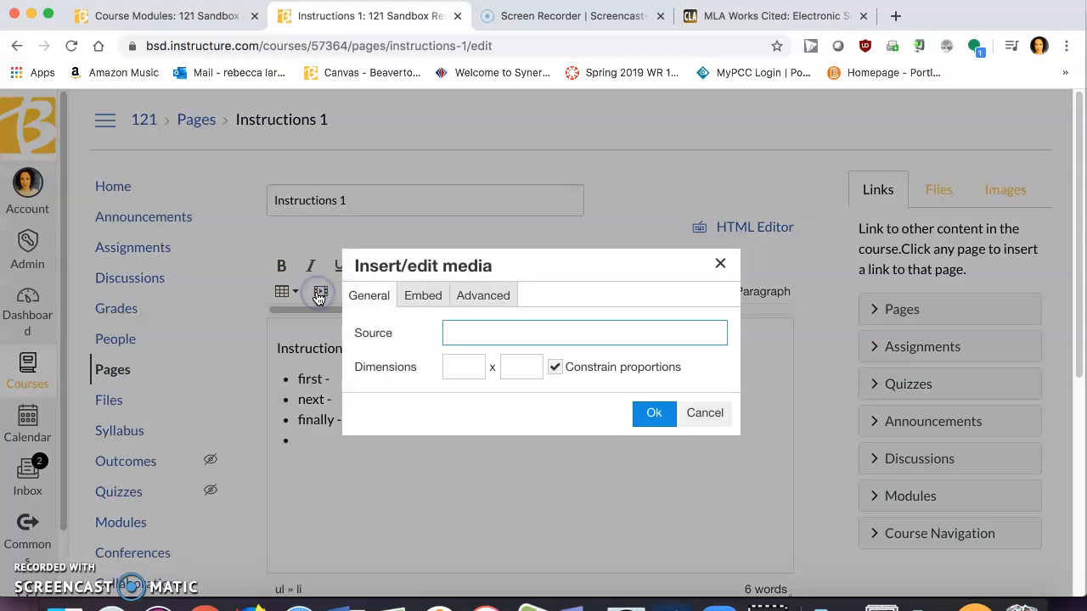
pyautogui.click(720, 263)
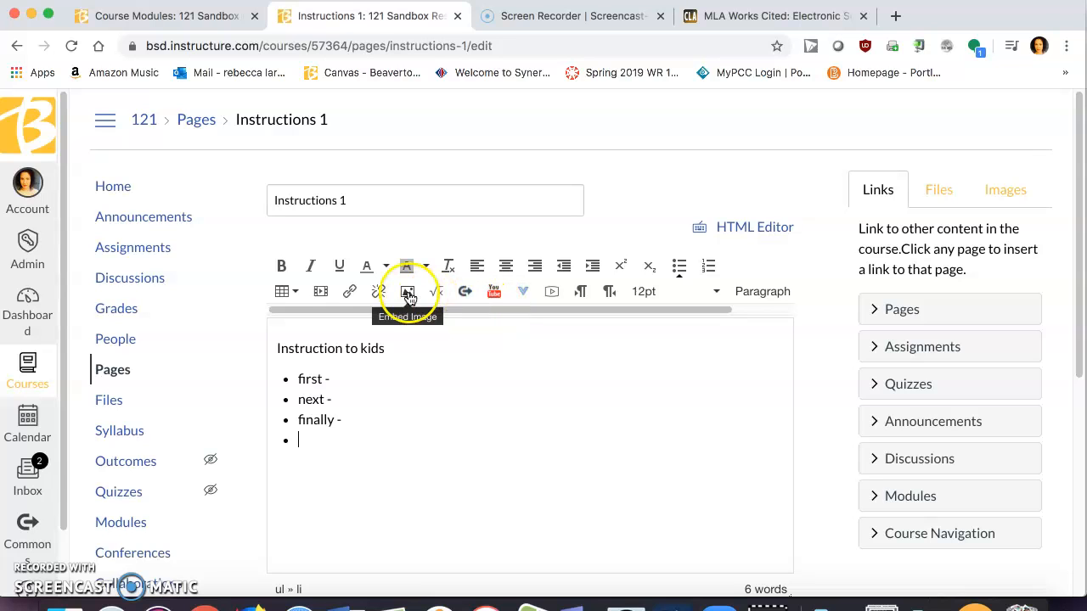
pyautogui.click(544, 301)
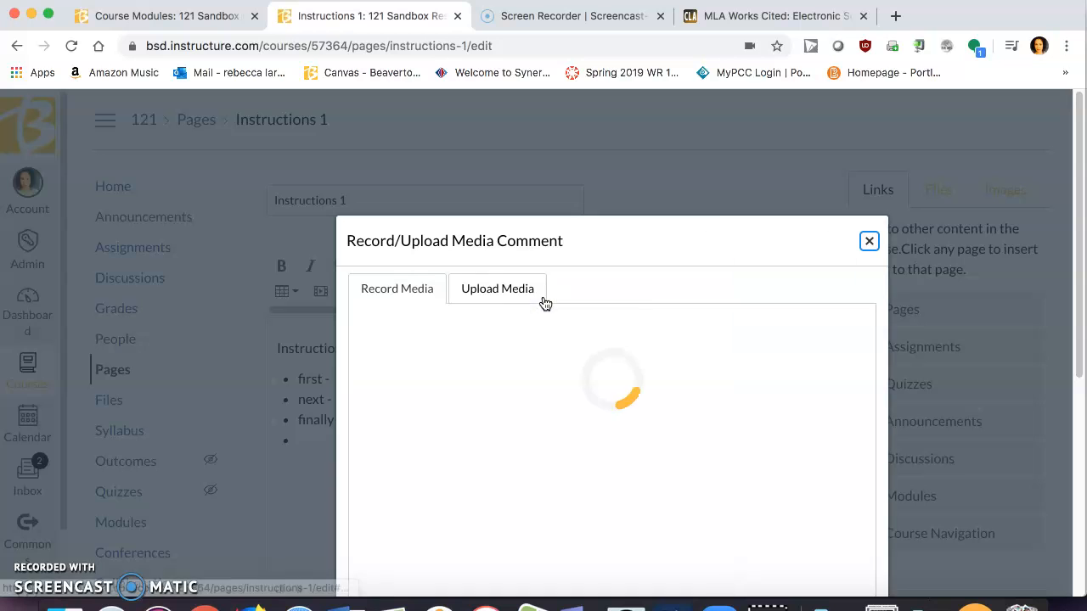
pyautogui.moveTo(605, 233); pyautogui.dragTo(526, 123)
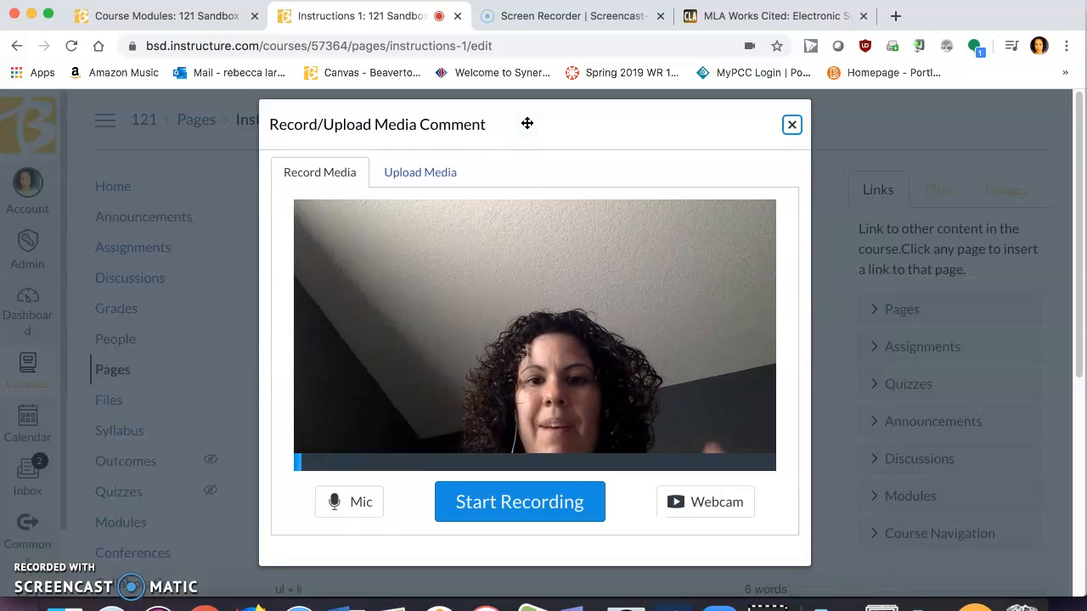
pyautogui.click(446, 176)
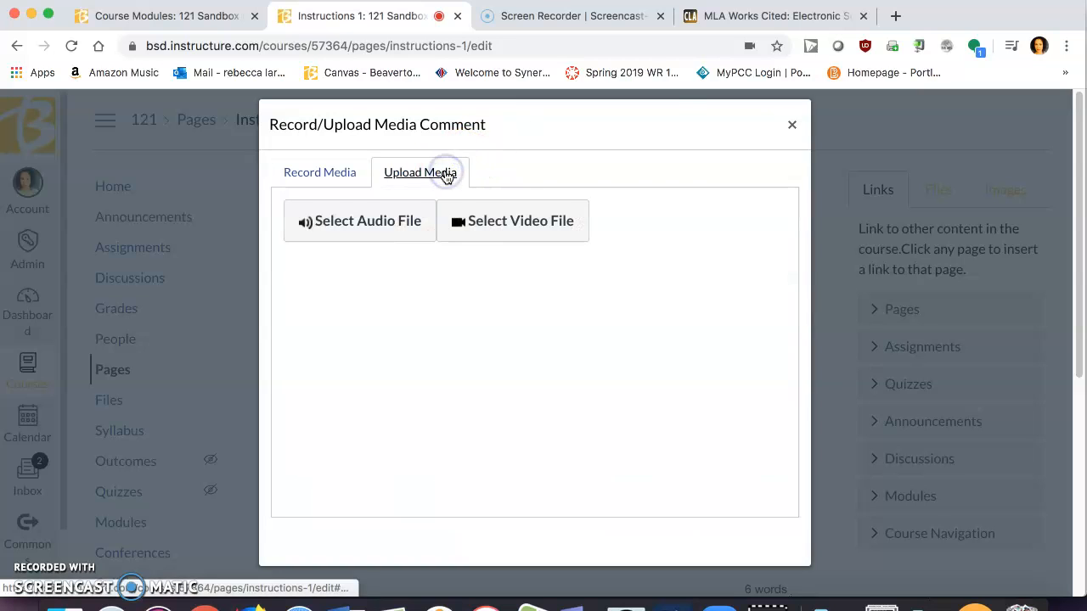
pyautogui.click(499, 240)
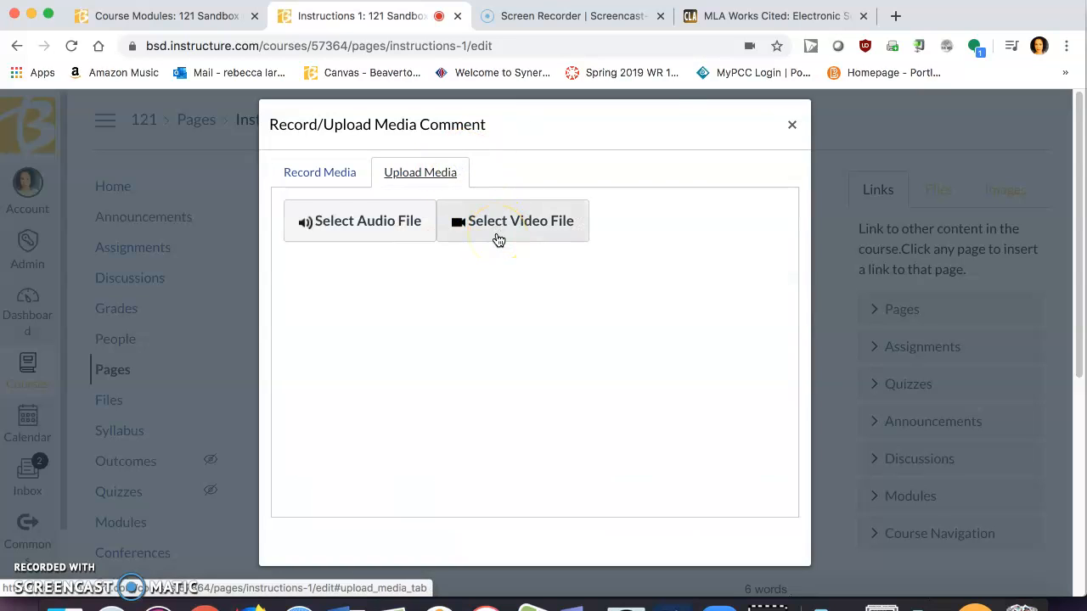
pyautogui.click(340, 176)
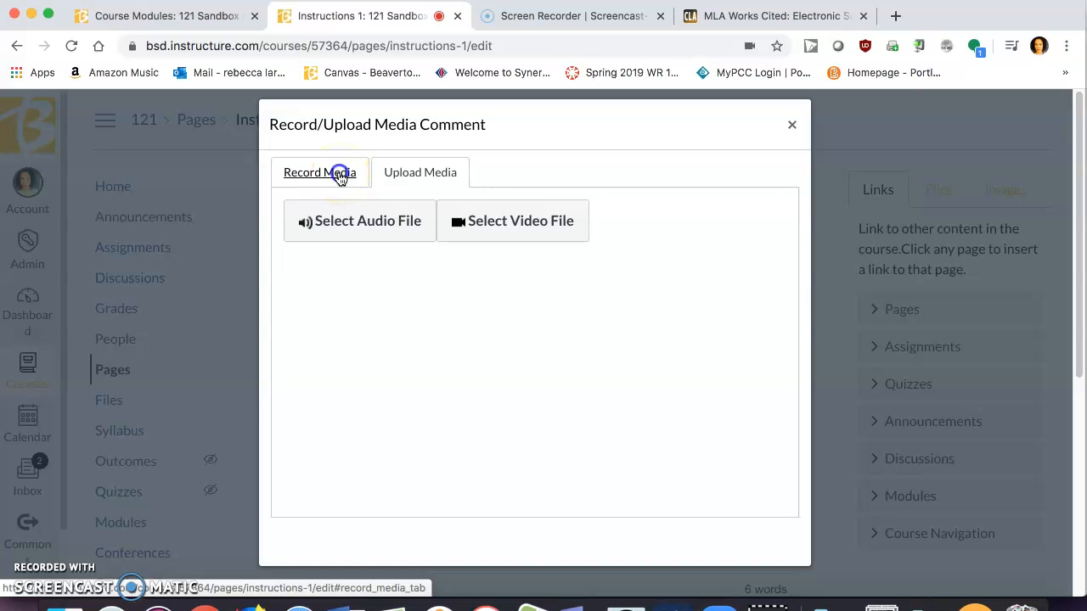
pyautogui.click(489, 512)
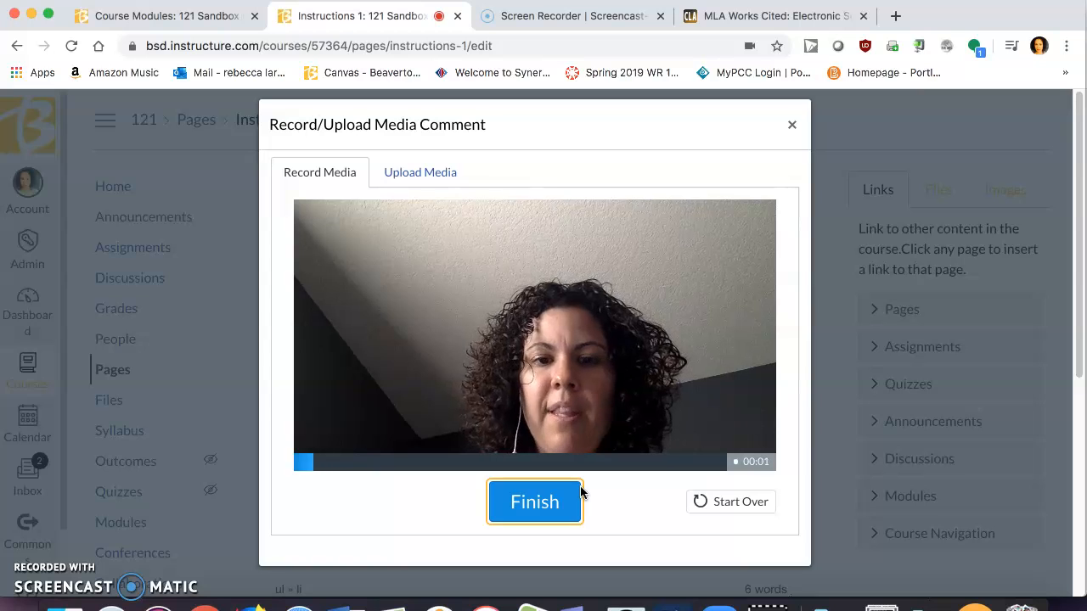
pyautogui.click(553, 514)
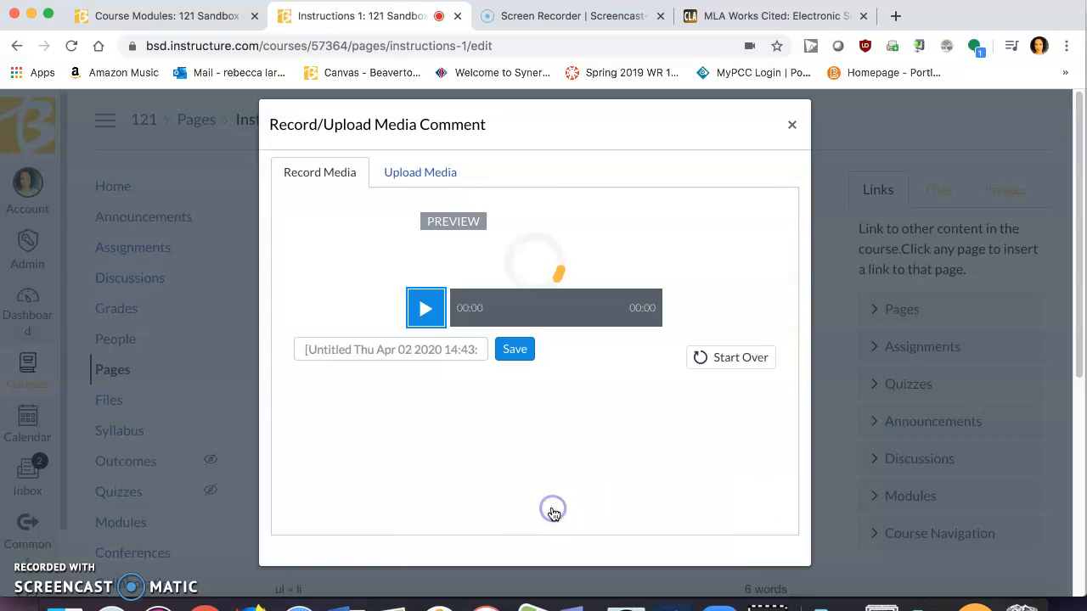
pyautogui.click(527, 498)
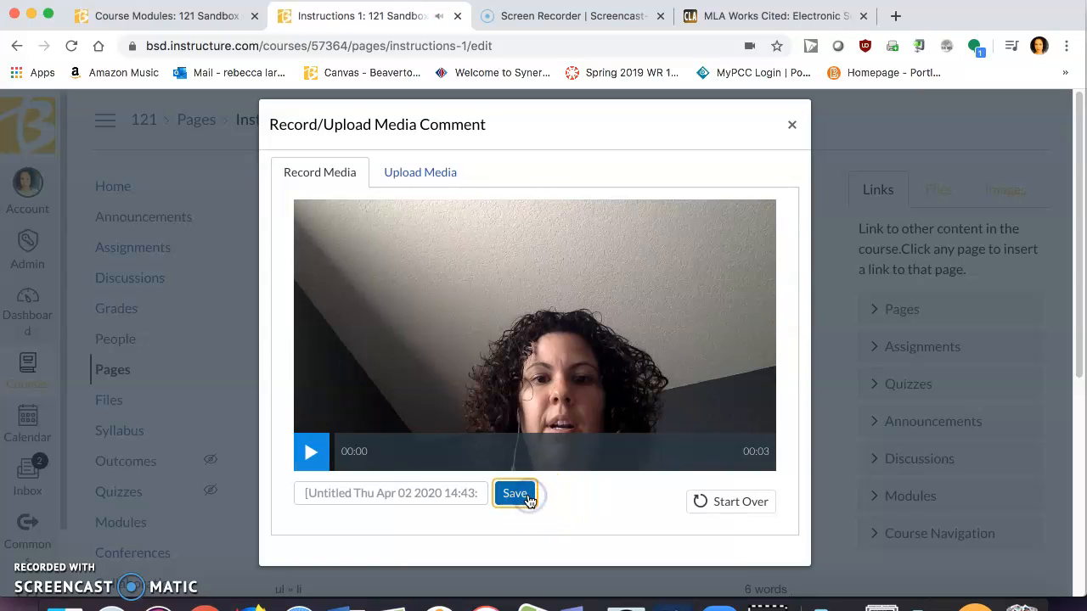
pyautogui.click(516, 503)
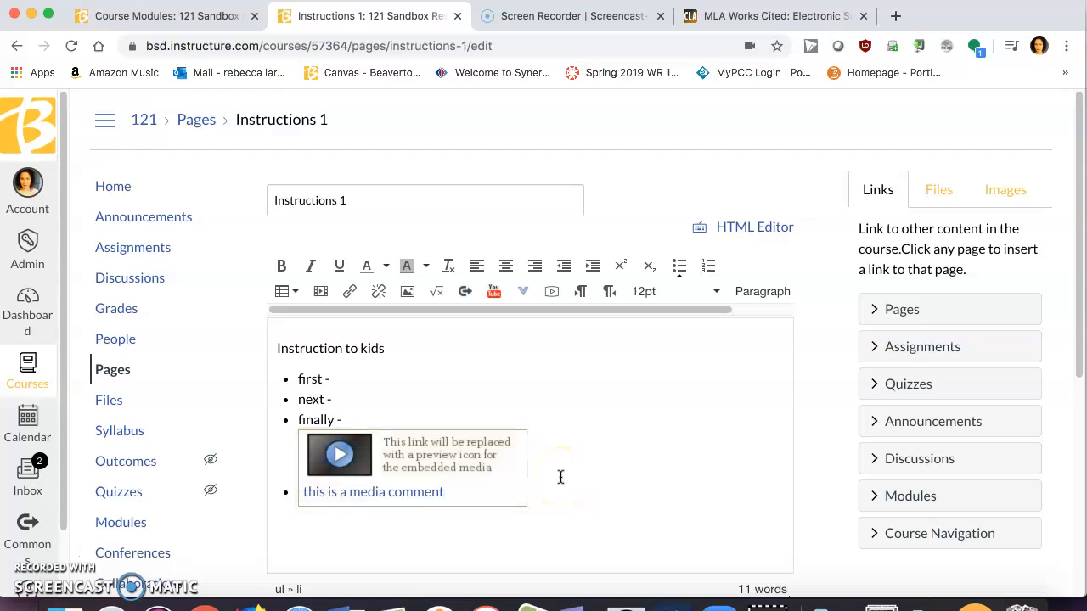
# - Save the edited Instructions 1 page with its default options
pyautogui.scroll(-3, 561, 477)
pyautogui.click(752, 498)
pyautogui.scroll(-5, 752, 497)
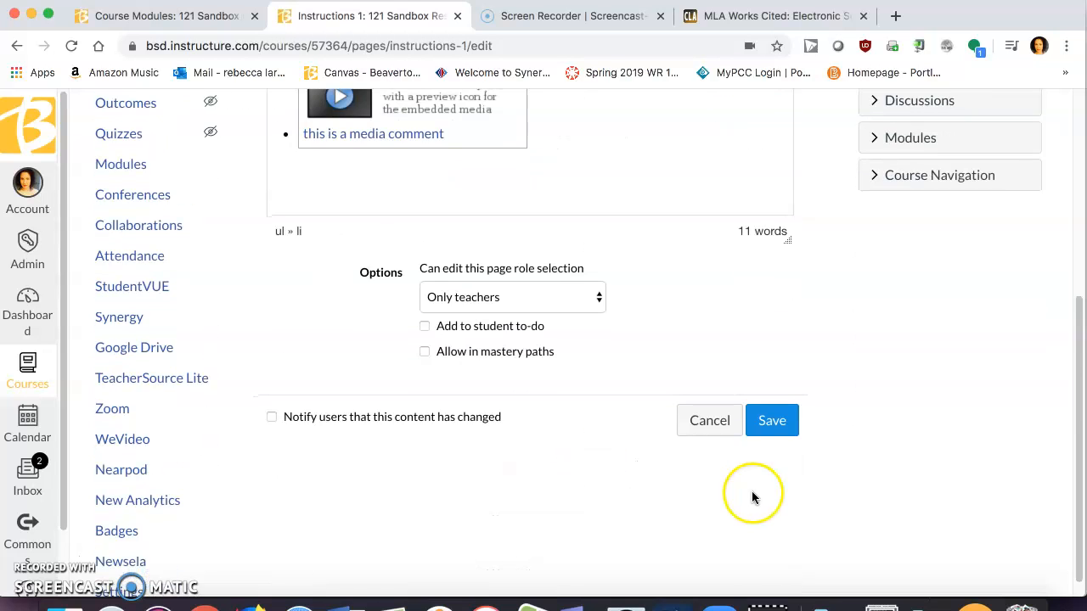
pyautogui.click(780, 419)
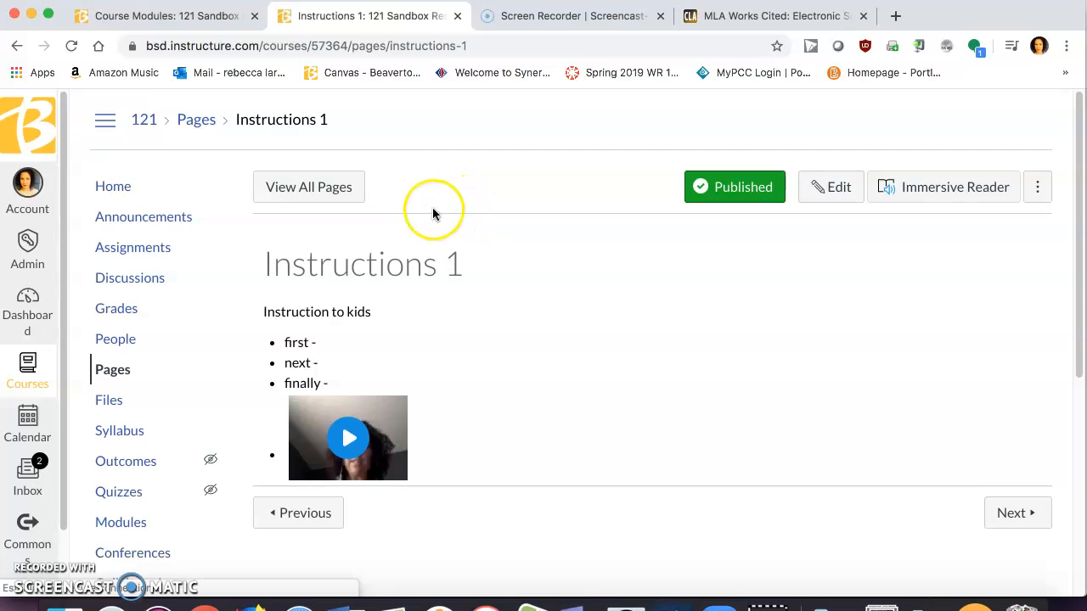
# - Return to the course modules and open Assignment 1 from the April 13 module
pyautogui.click(110, 526)
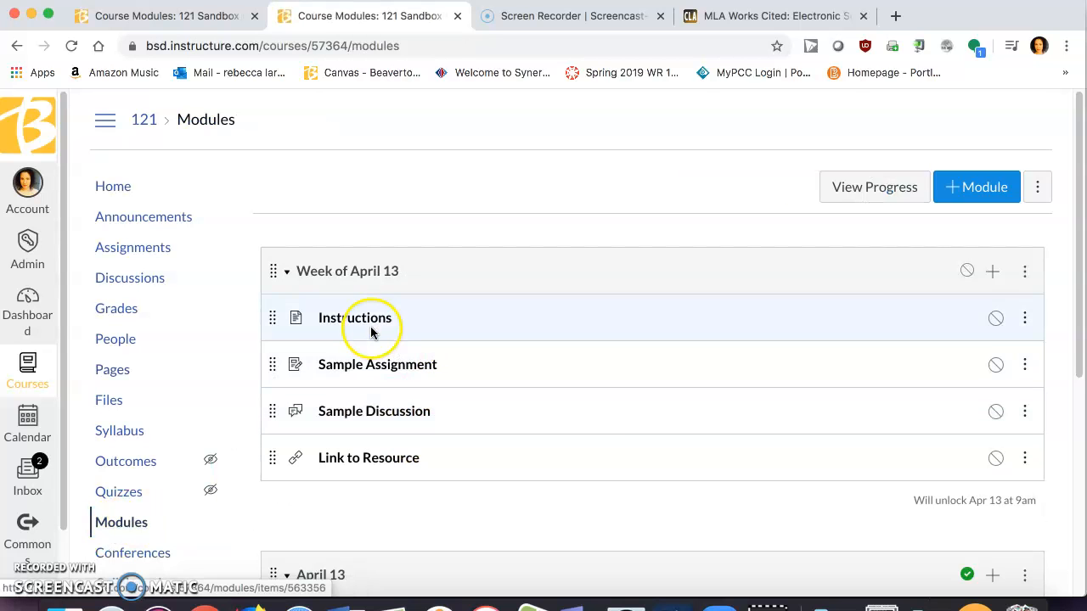
pyautogui.scroll(-3, 371, 351)
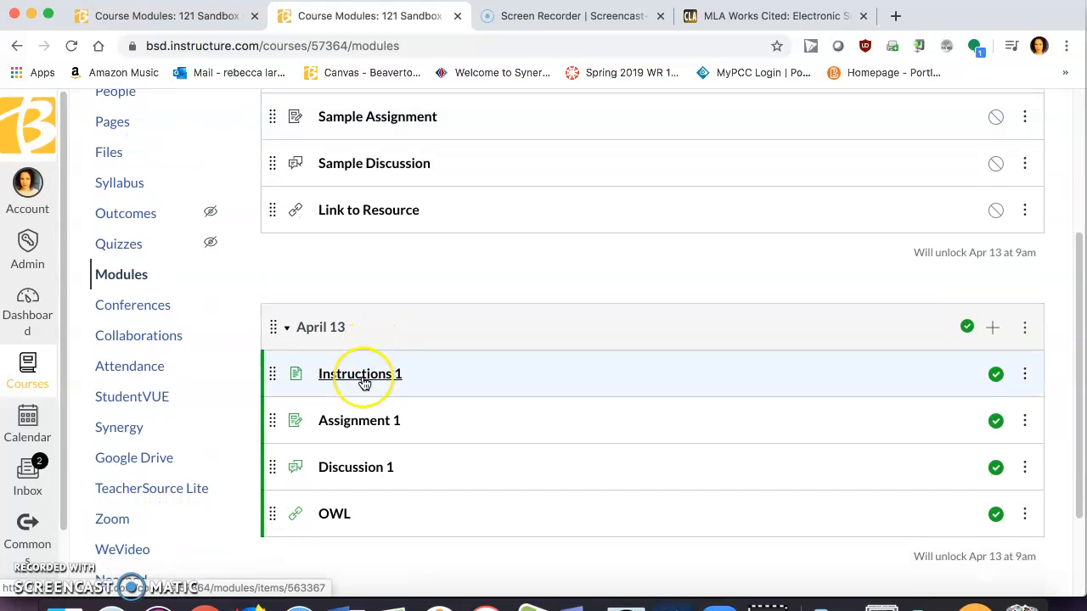
pyautogui.scroll(-1, 365, 377)
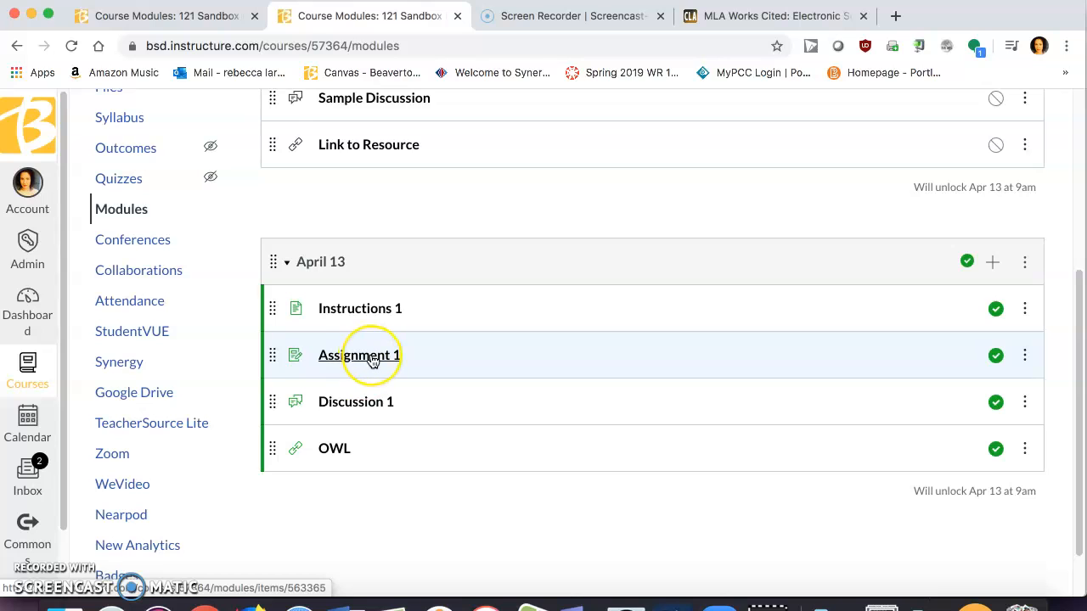
pyautogui.click(371, 357)
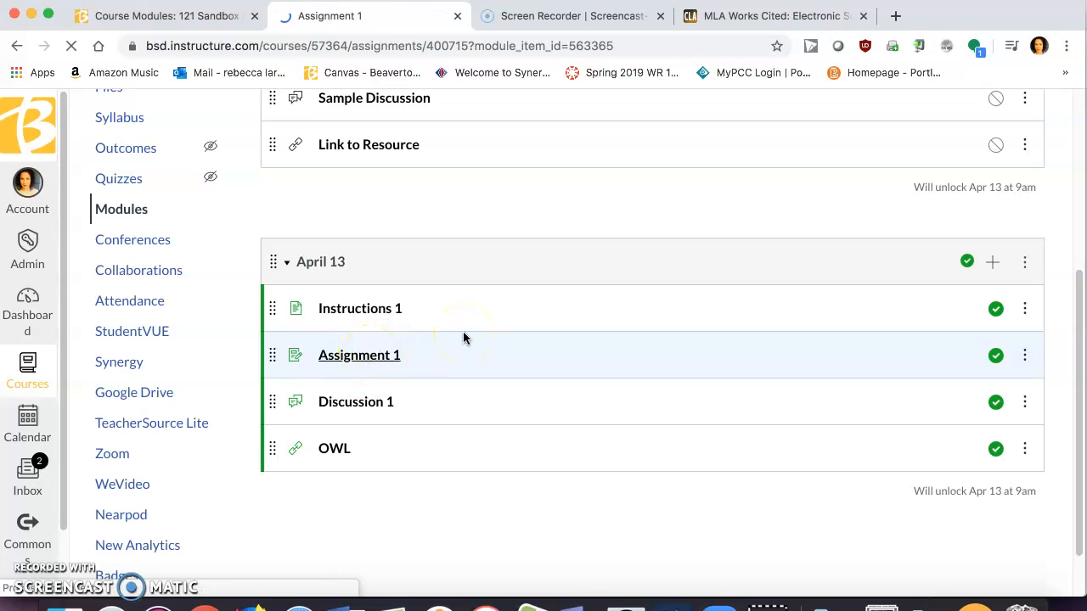
# - Edit Assignment 1 with the description "This is what you should do." and display its grade as Complete/Incomplete
pyautogui.click(752, 188)
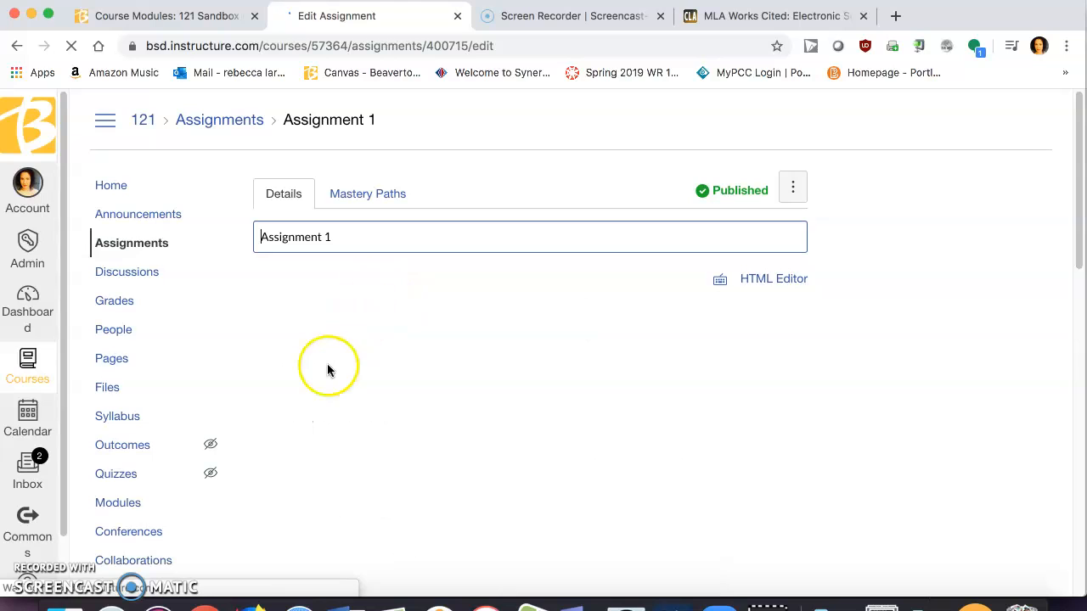
pyautogui.click(338, 399)
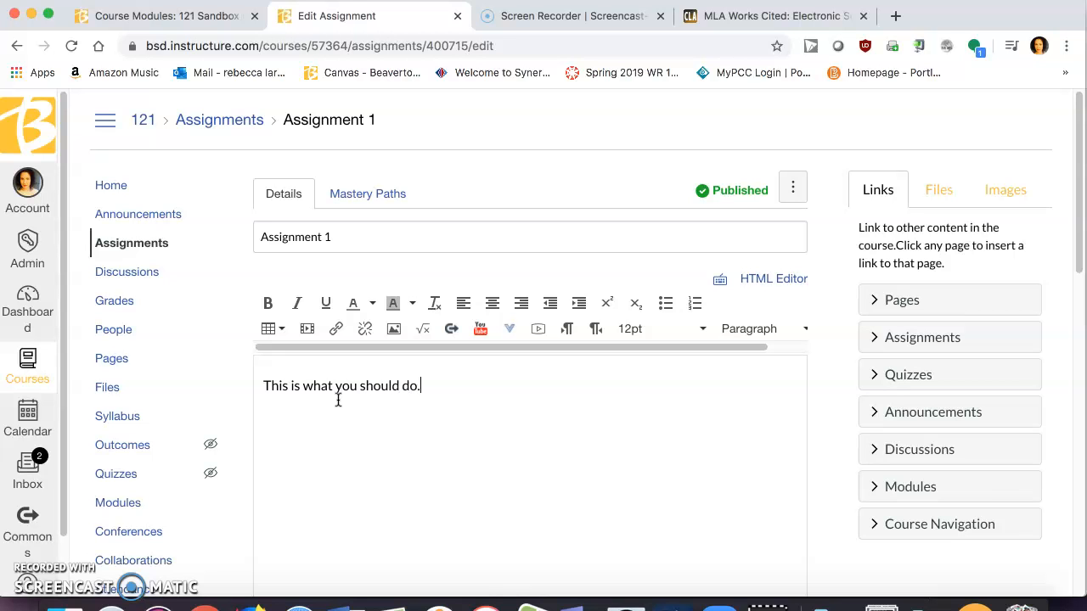
pyautogui.scroll(-5, 516, 444)
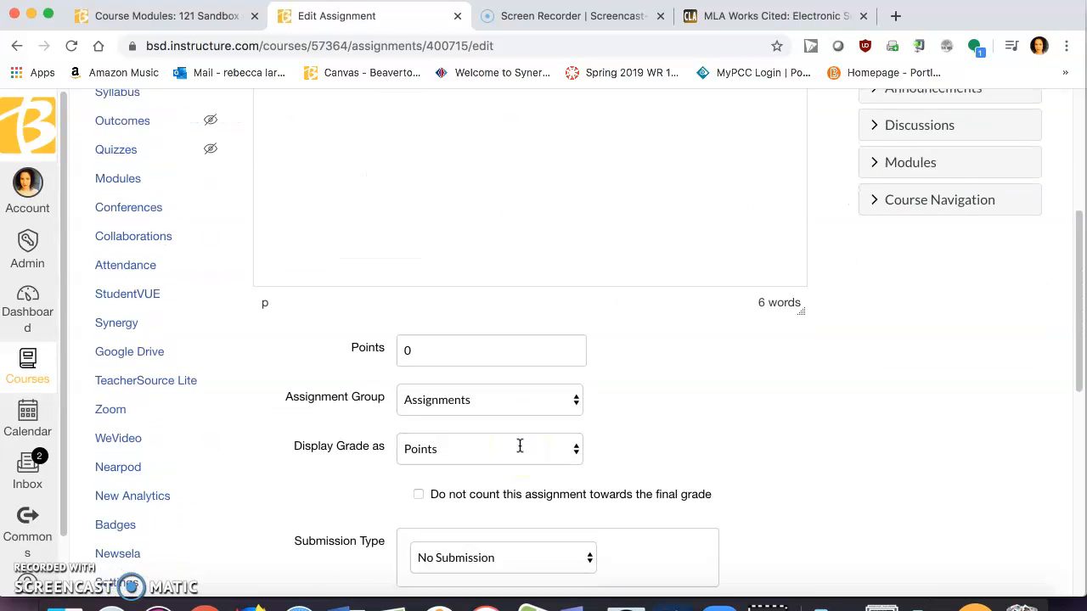
pyautogui.click(455, 350)
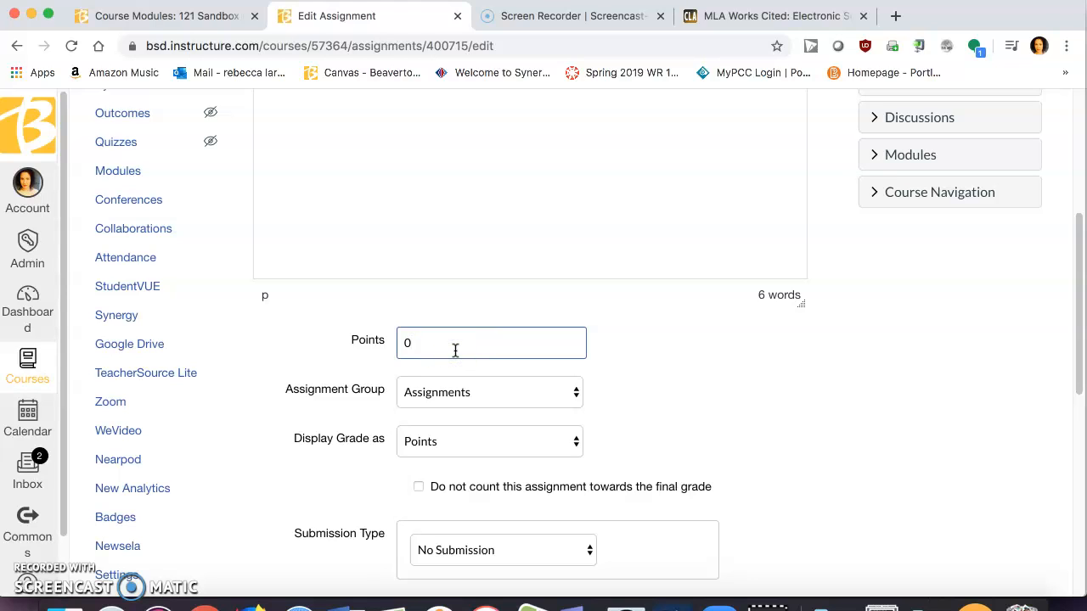
pyautogui.click(432, 443)
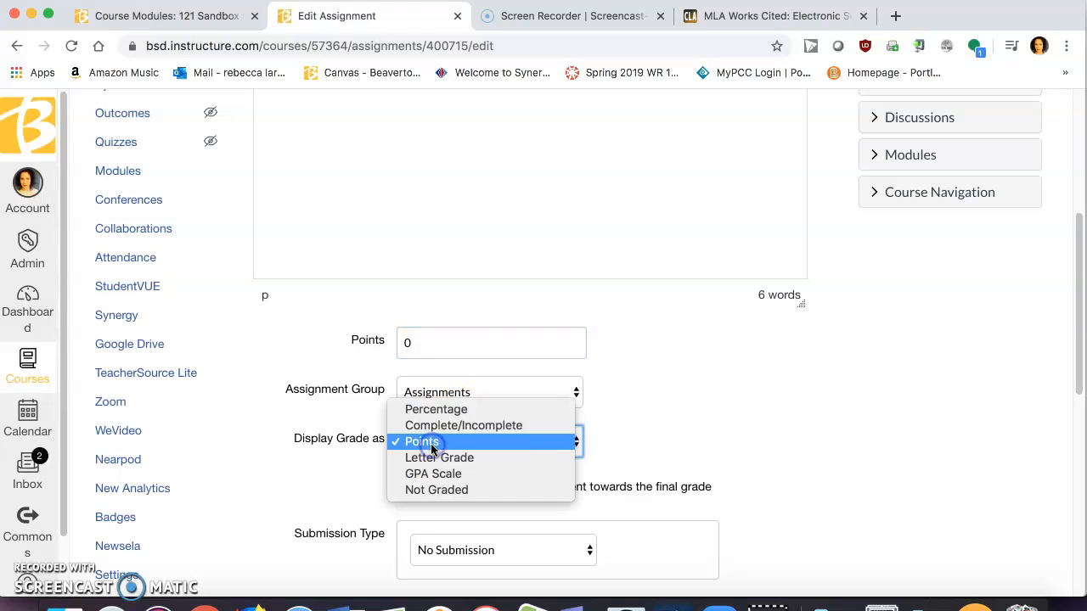
pyautogui.click(432, 429)
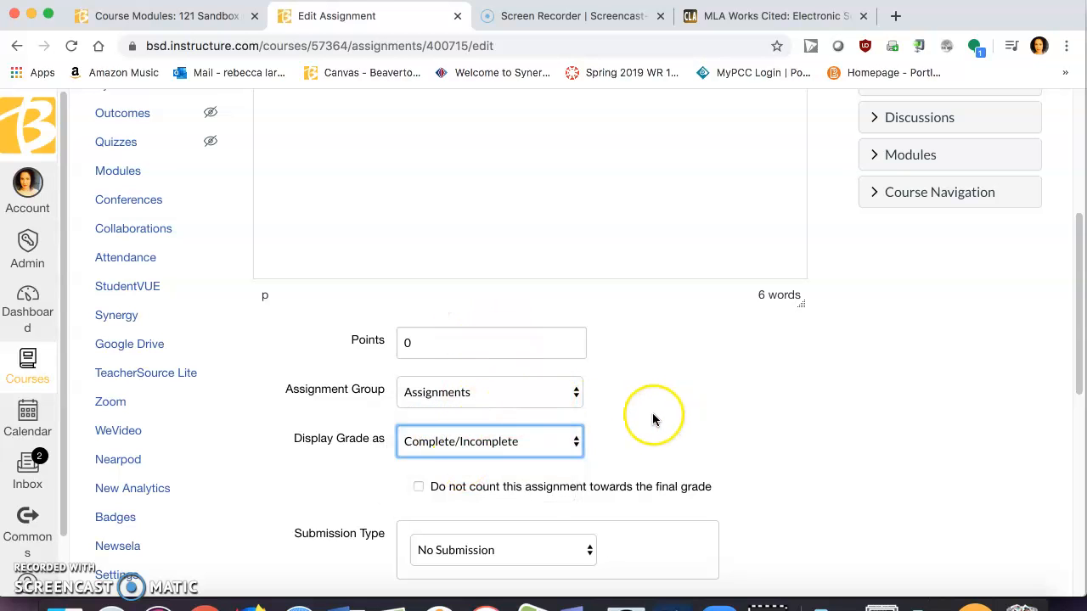
# - Set Assignment 1's submission type to Online and allow File Uploads as the entry option
pyautogui.scroll(-5, 652, 416)
pyautogui.click(591, 333)
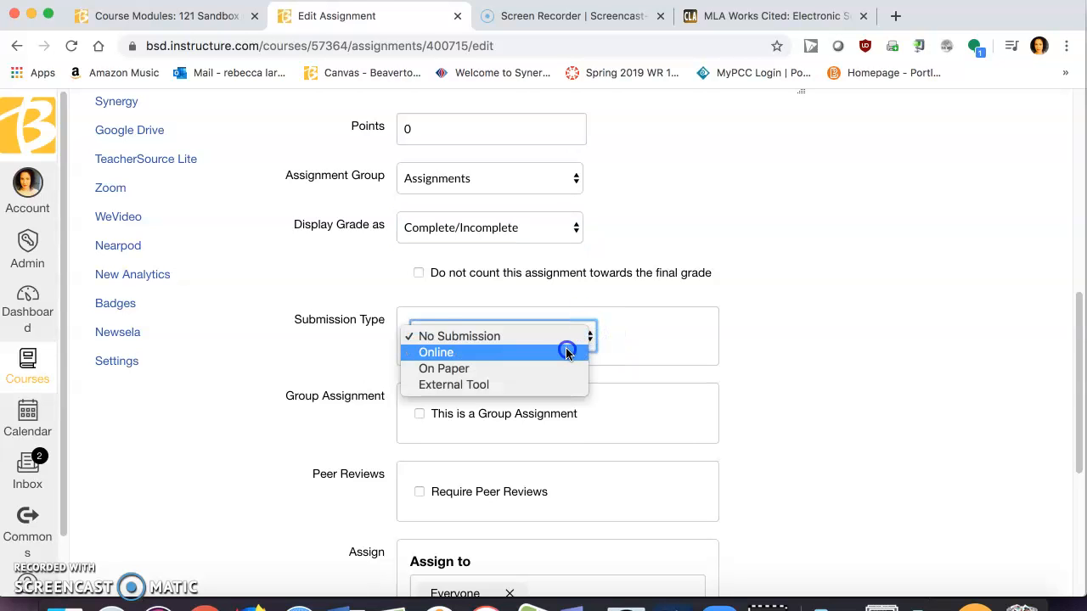
pyautogui.click(567, 353)
pyautogui.scroll(-3, 581, 452)
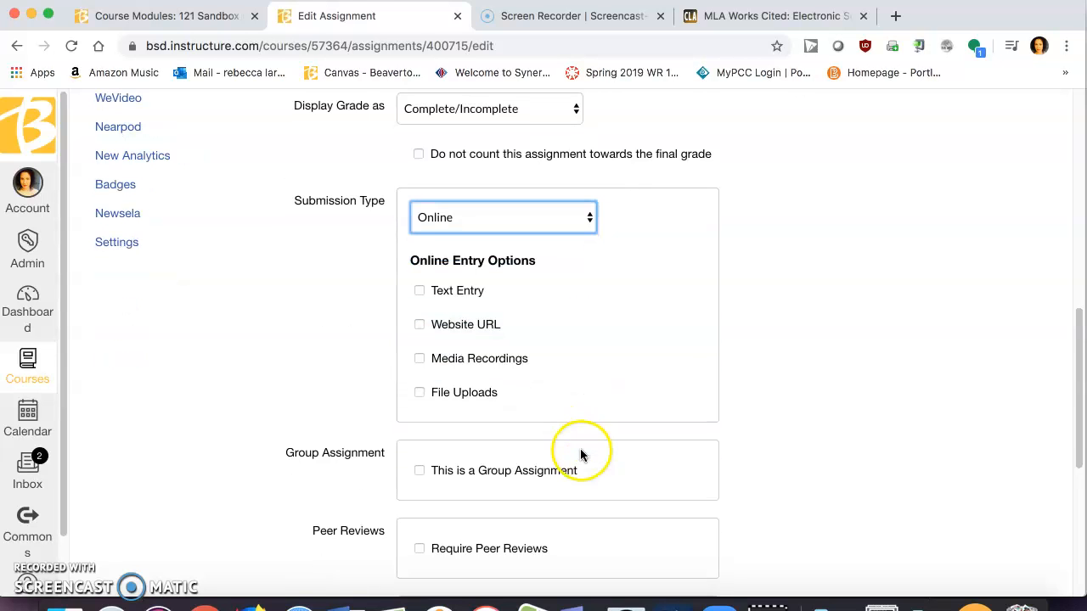
pyautogui.click(419, 393)
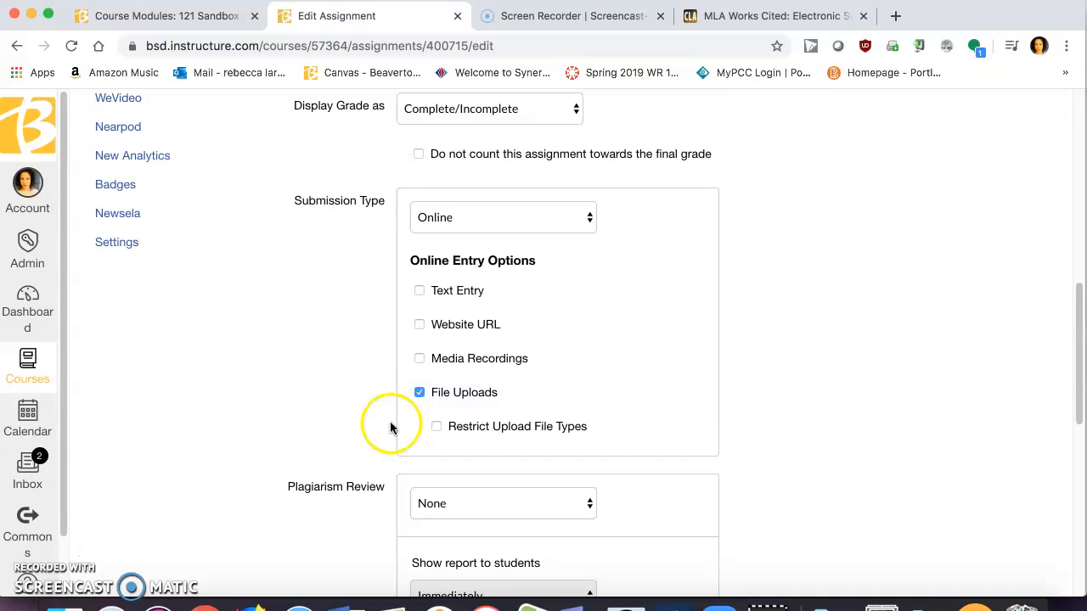
# - Assign Assignment 1 to the 121 Sandbox Research course section instead of Everyone
pyautogui.scroll(-5, 382, 437)
pyautogui.scroll(-4, 371, 448)
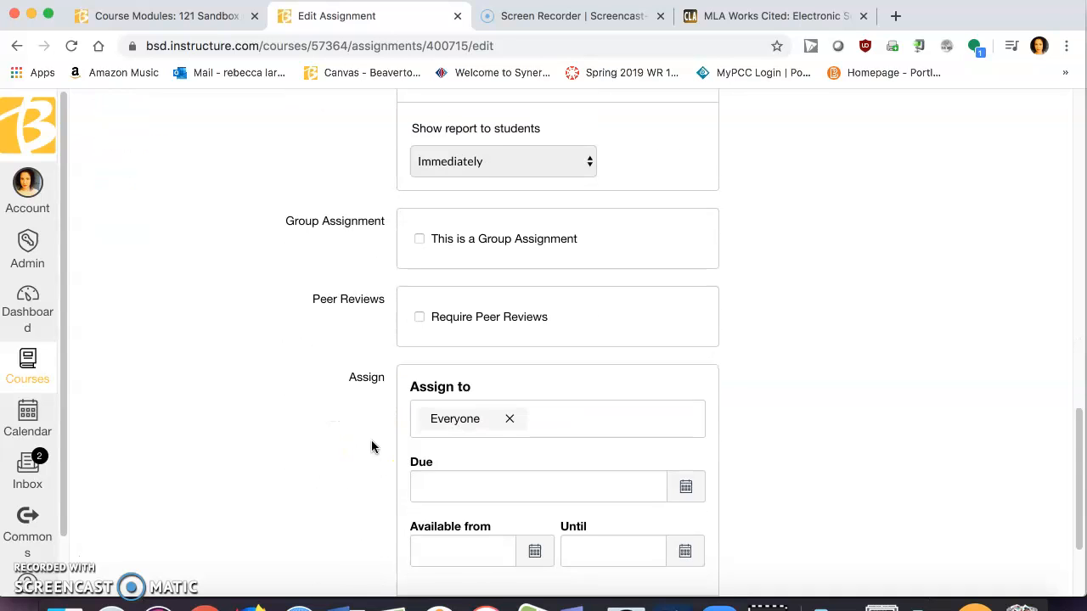
pyautogui.scroll(-3, 371, 447)
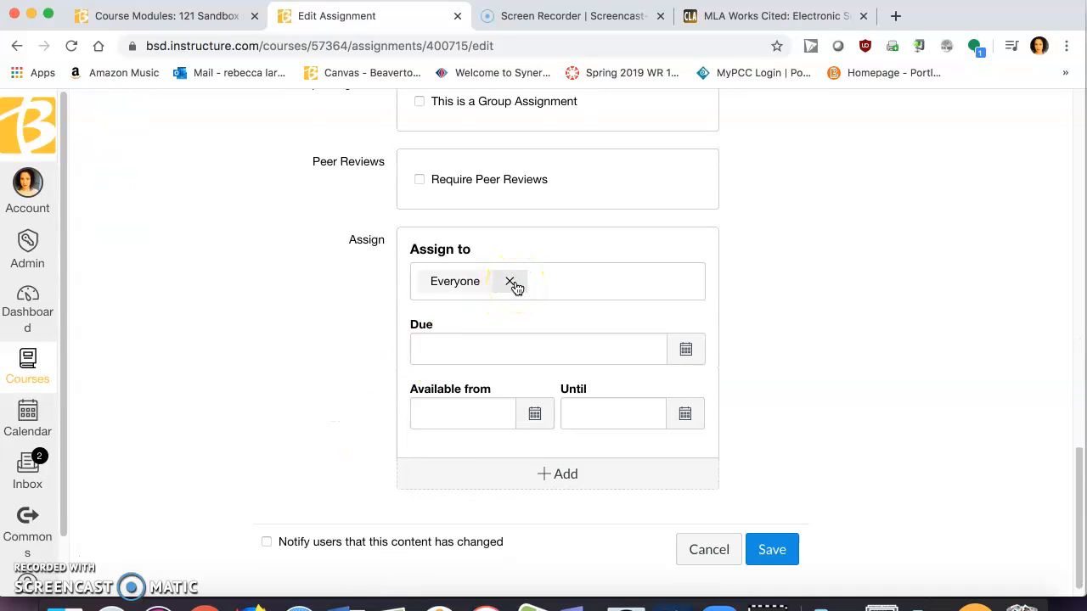
pyautogui.click(543, 281)
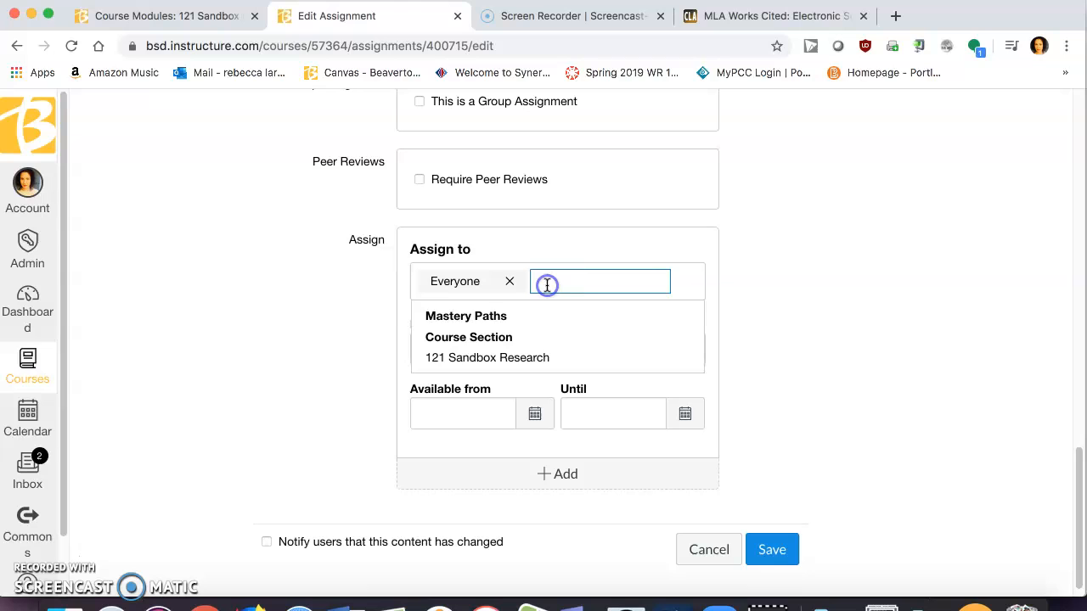
pyautogui.click(507, 357)
pyautogui.click(538, 281)
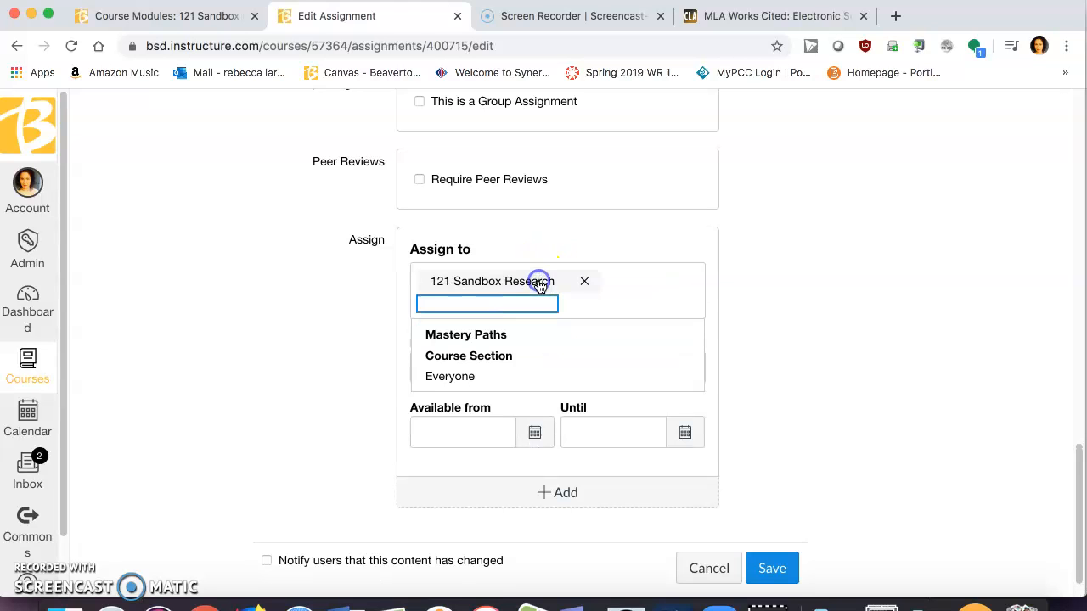
pyautogui.click(846, 295)
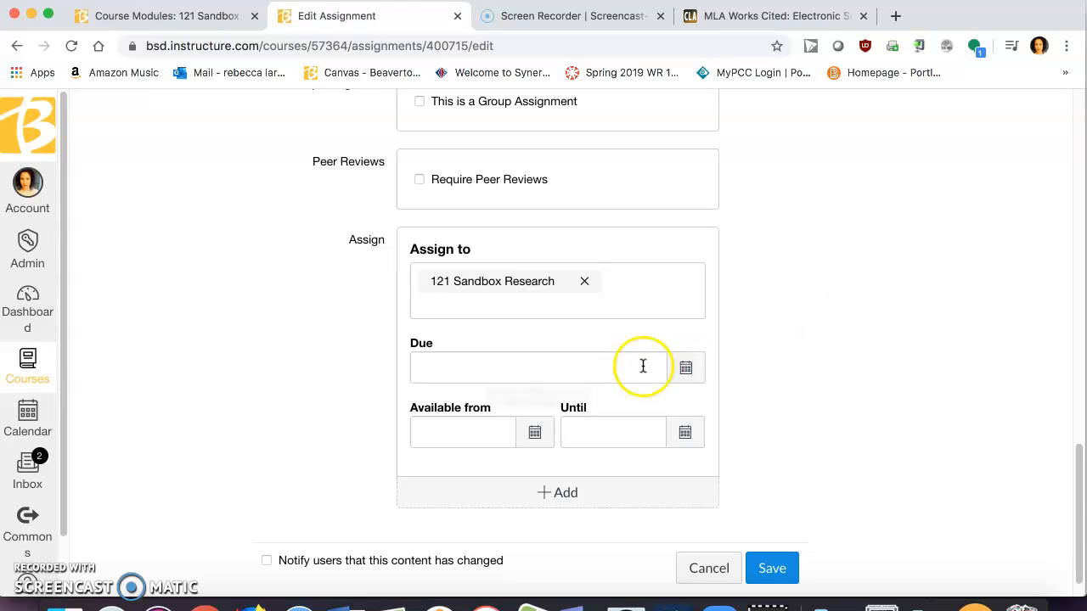
# - Set the assignment's due date to Apr 15 11:59pm and make it available from Apr 13 9am
pyautogui.click(686, 367)
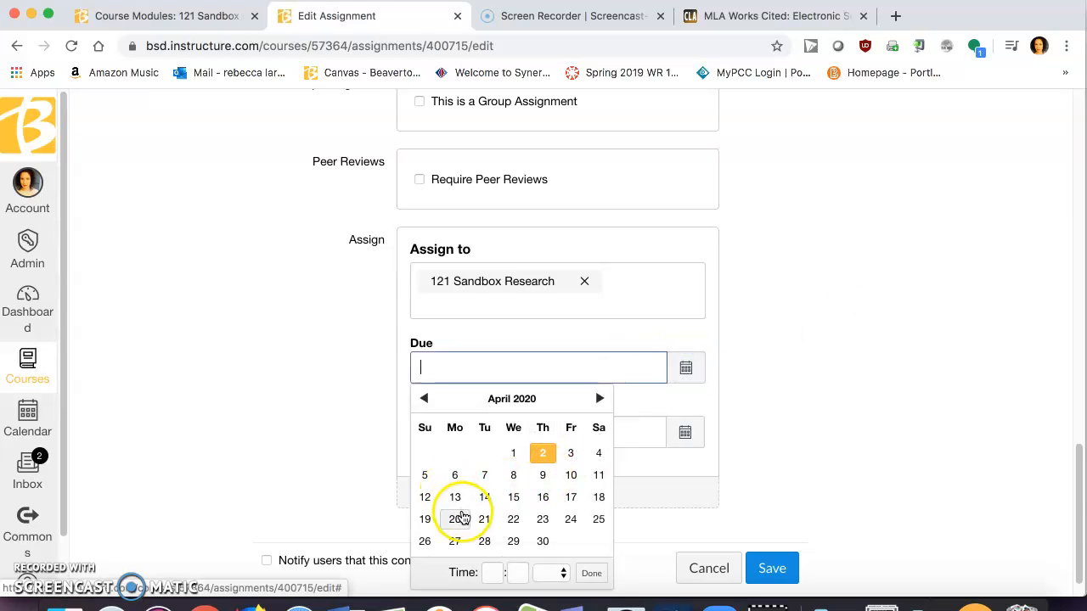
pyautogui.click(513, 501)
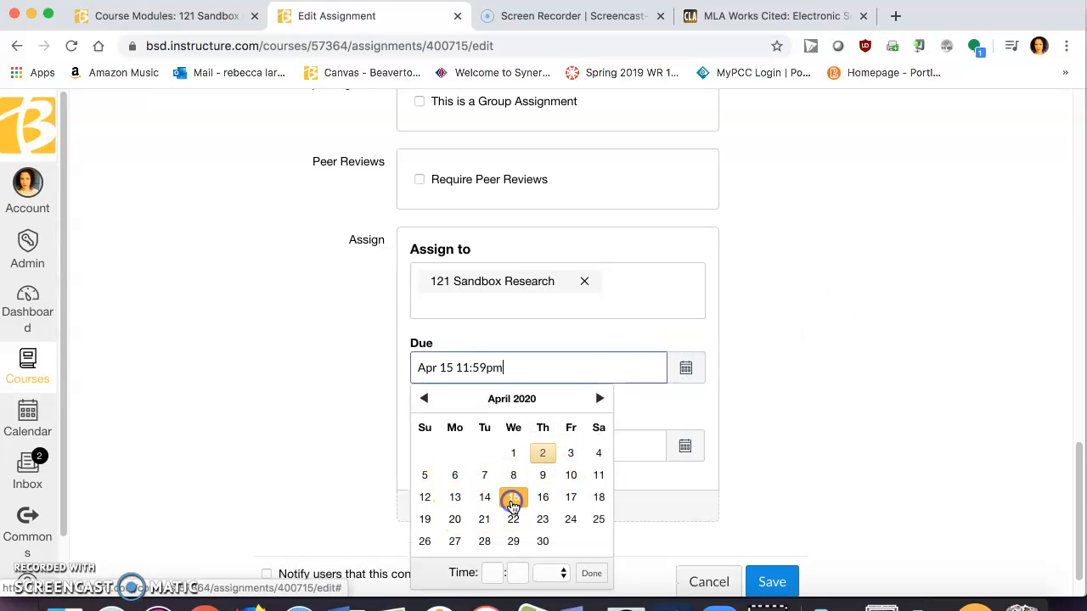
pyautogui.click(813, 373)
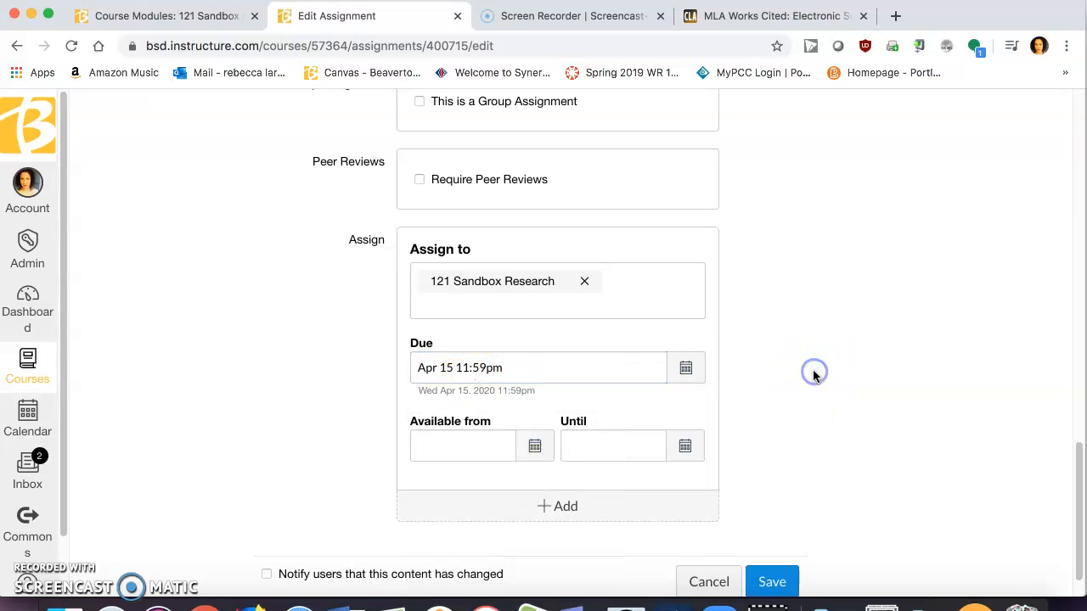
pyautogui.scroll(-1, 813, 376)
pyautogui.click(508, 400)
pyautogui.click(534, 397)
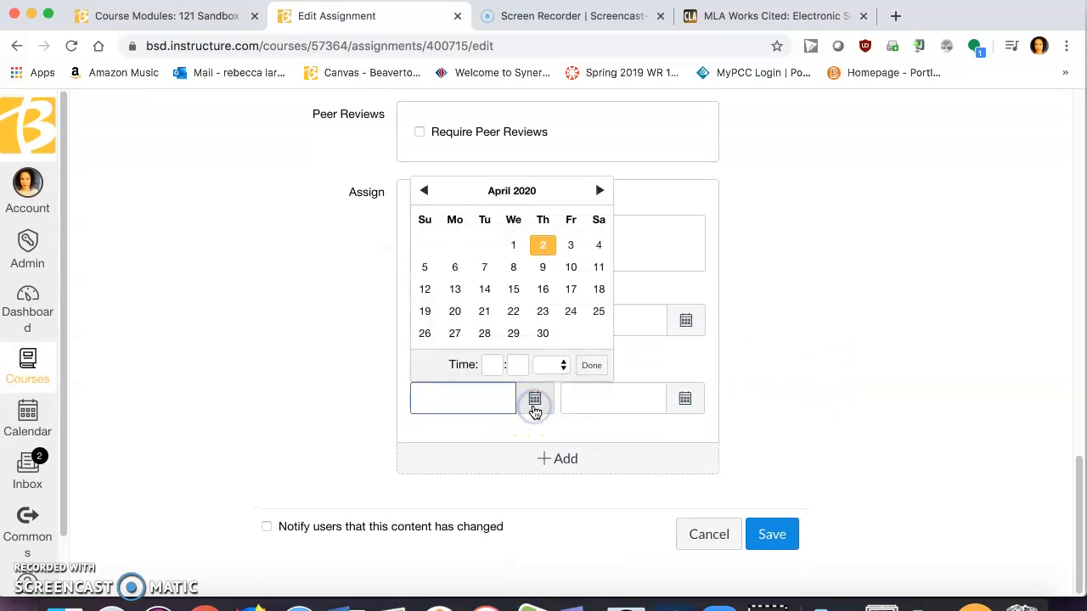
pyautogui.click(454, 288)
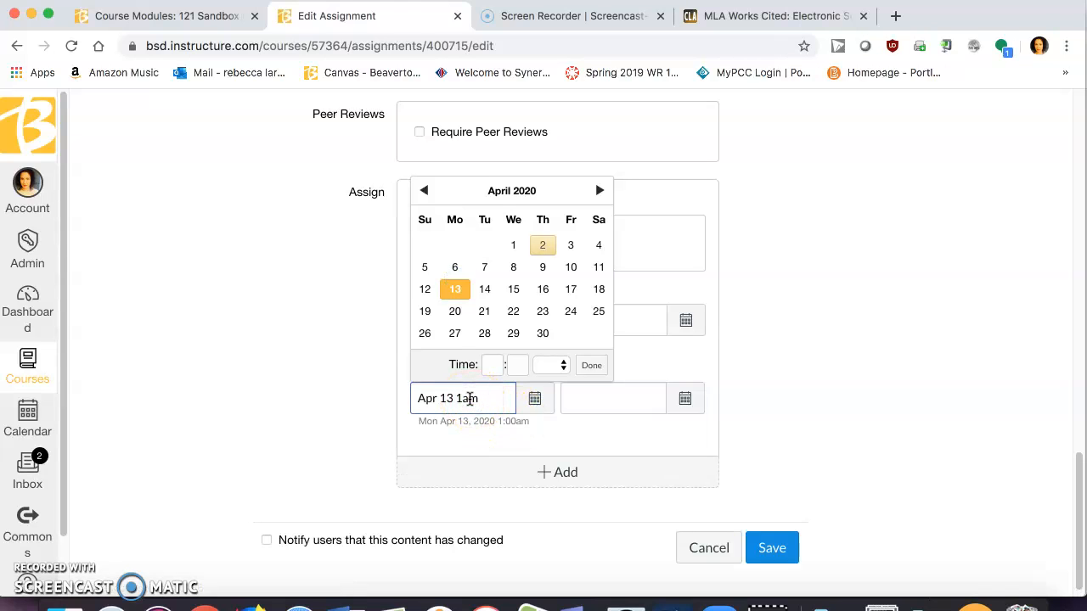
pyautogui.click(853, 381)
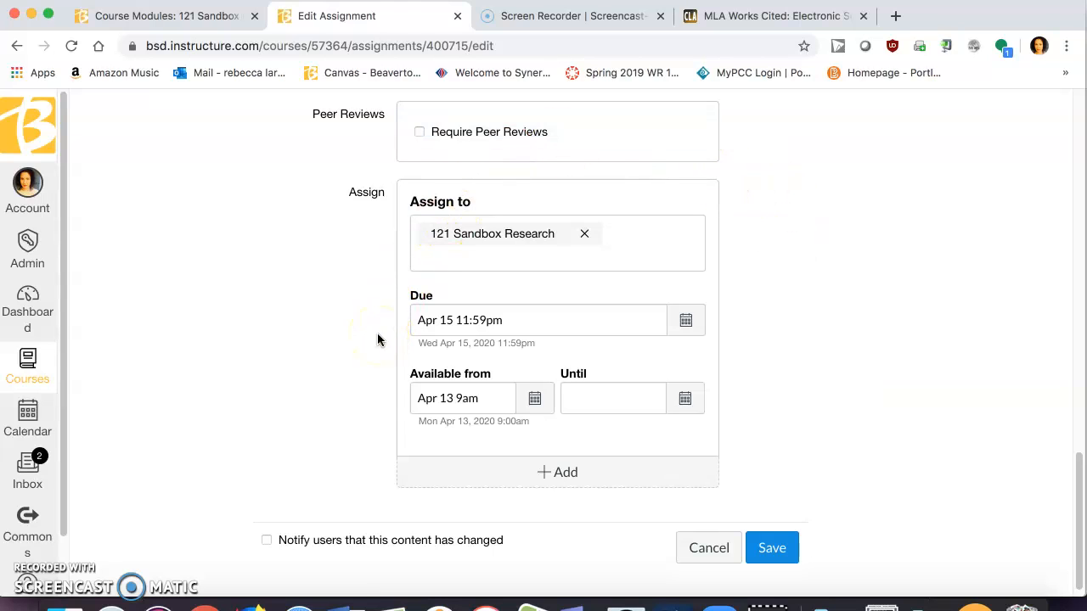
# - Save Assignment 1 with no end date for its availability and return to the course modules
pyautogui.click(646, 395)
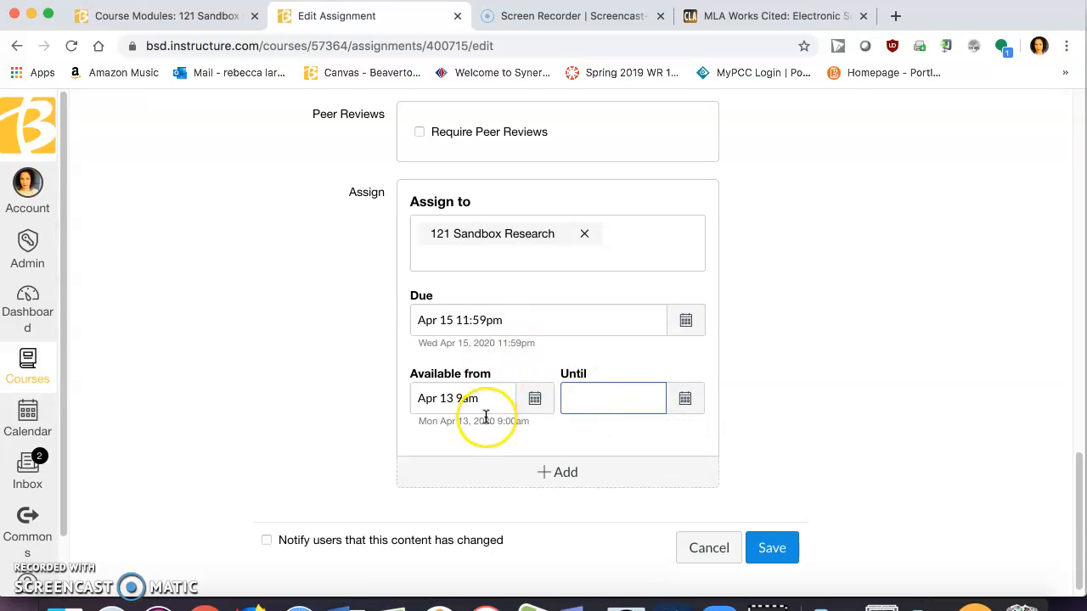
pyautogui.click(794, 546)
pyautogui.click(609, 358)
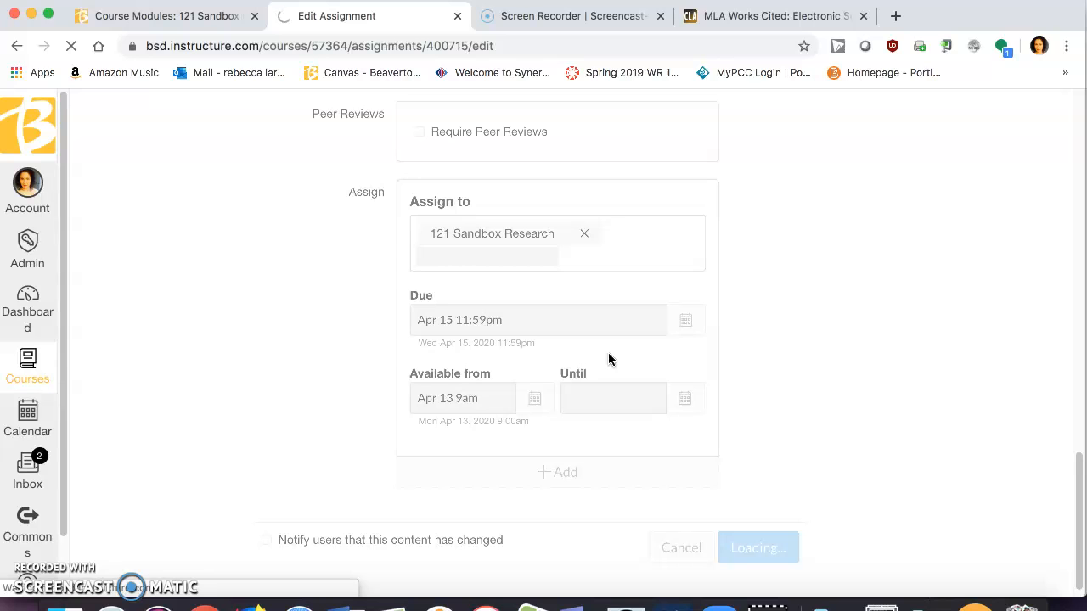
pyautogui.click(161, 410)
pyautogui.click(118, 523)
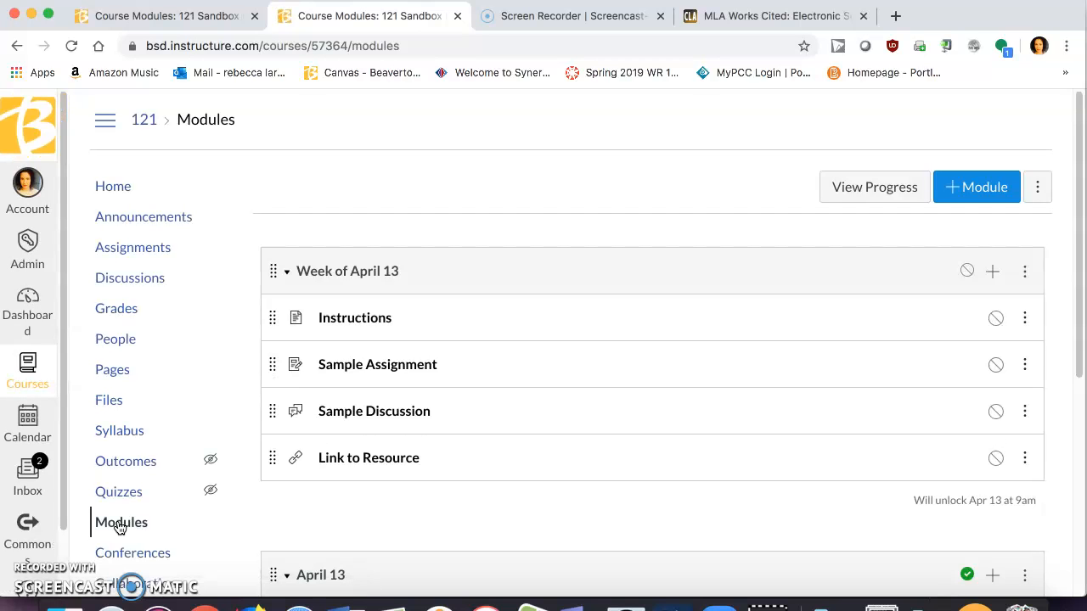
# - Edit Discussion 1 from the April 13 module with the text "Hey - what's going this week with you?" and "I'm taking a lot of walks"
pyautogui.click(360, 415)
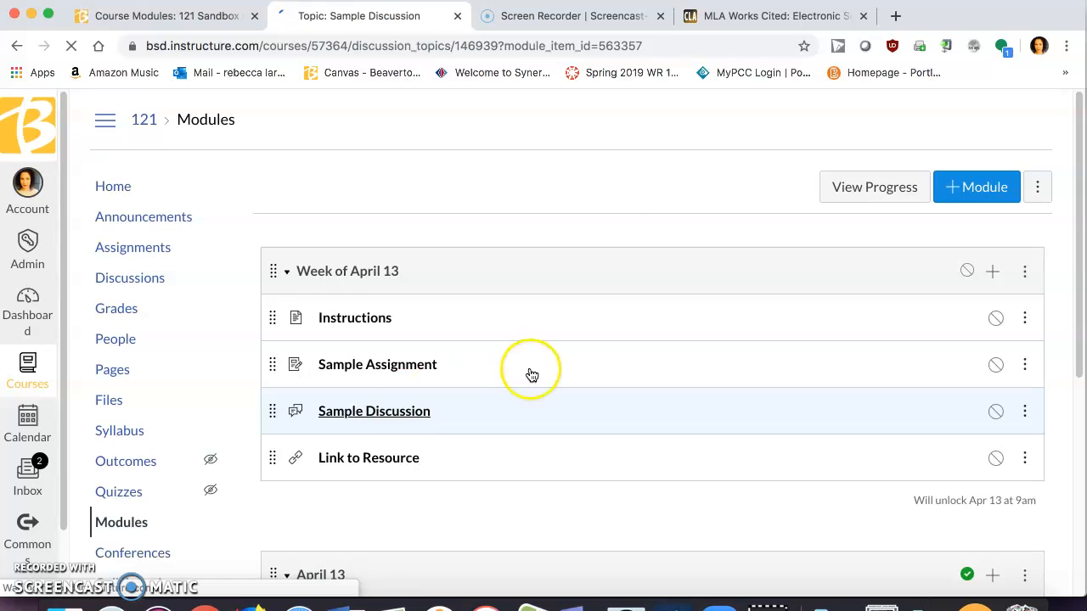
pyautogui.click(10, 47)
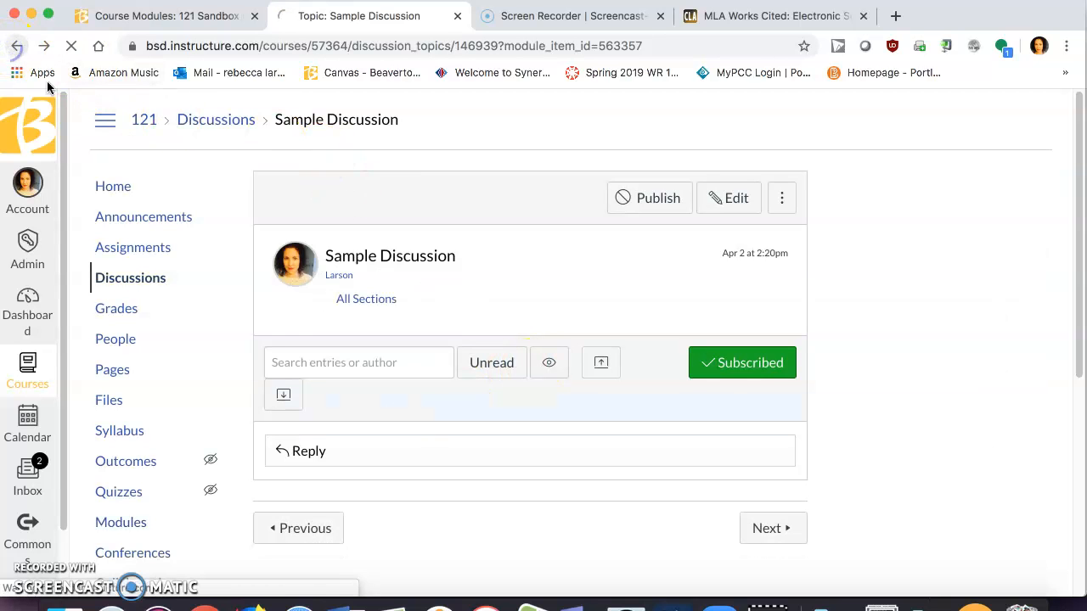
pyautogui.scroll(-5, 349, 335)
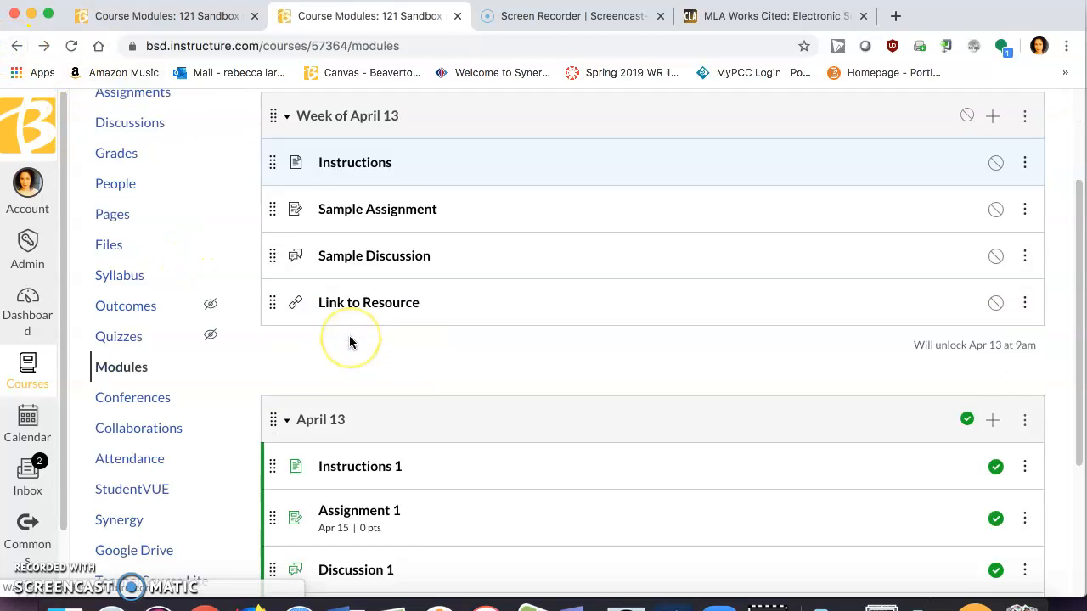
pyautogui.click(352, 352)
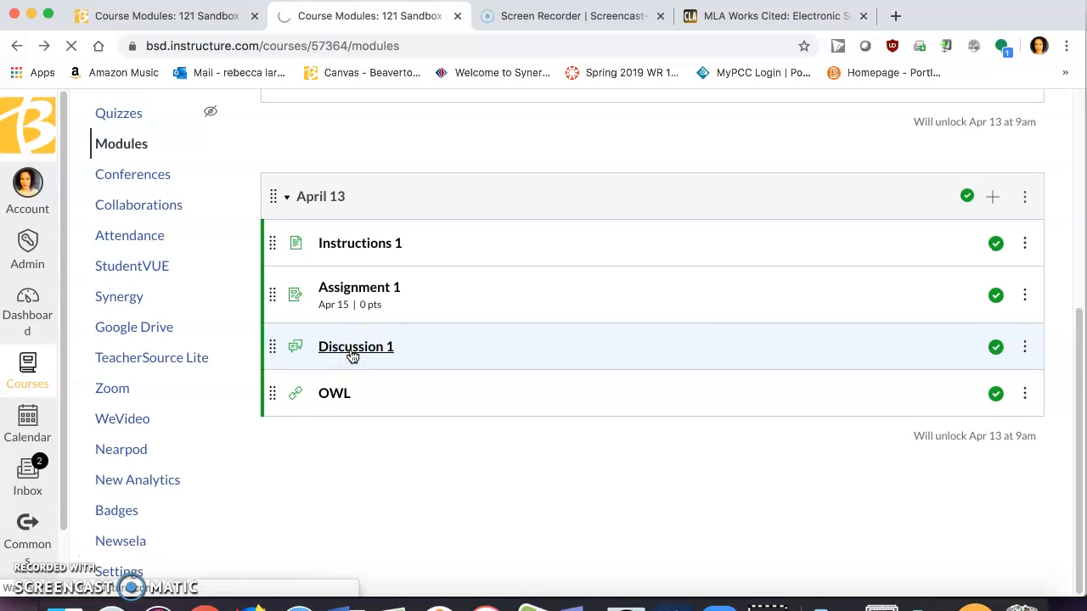
pyautogui.click(733, 198)
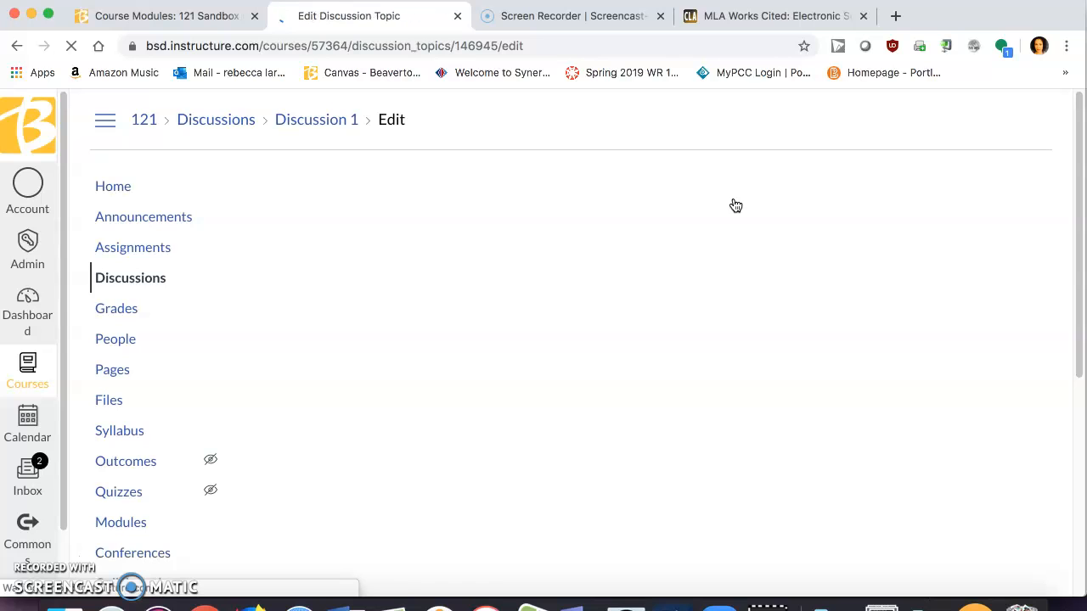
pyautogui.click(388, 375)
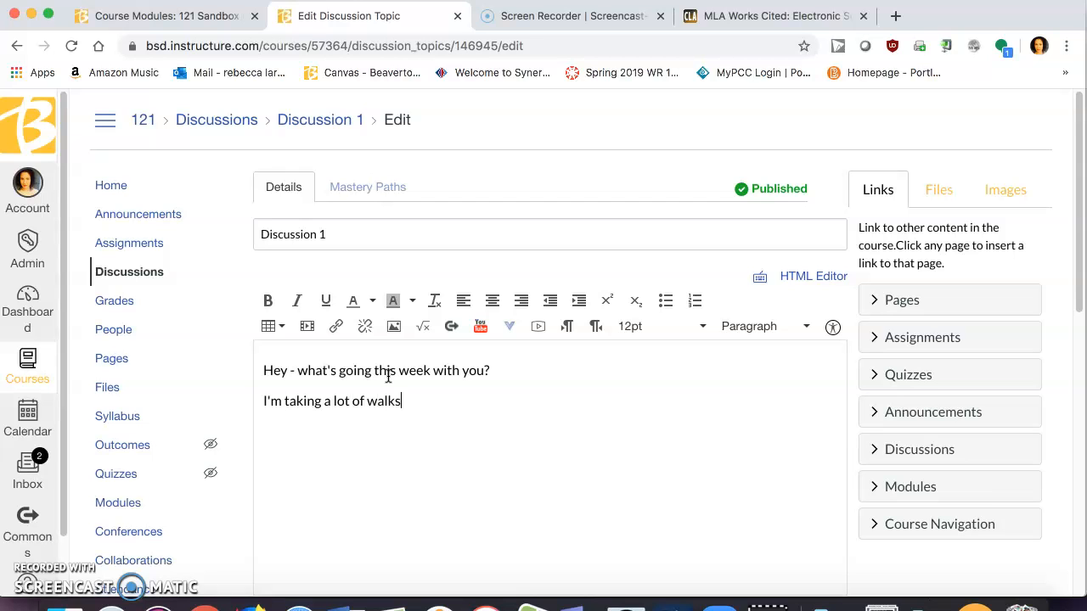
pyautogui.click(393, 326)
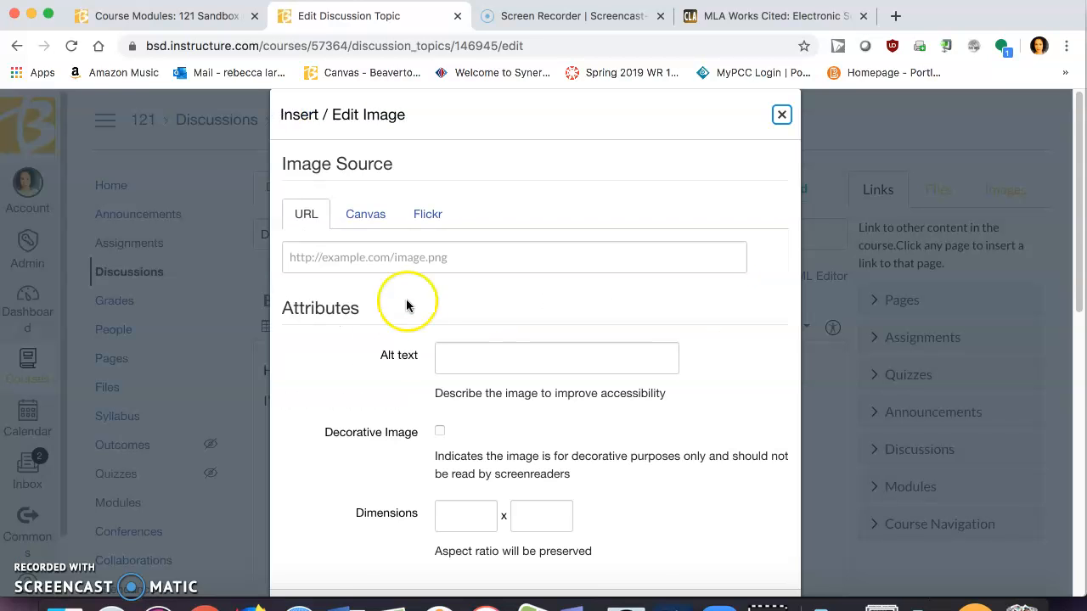
pyautogui.click(365, 213)
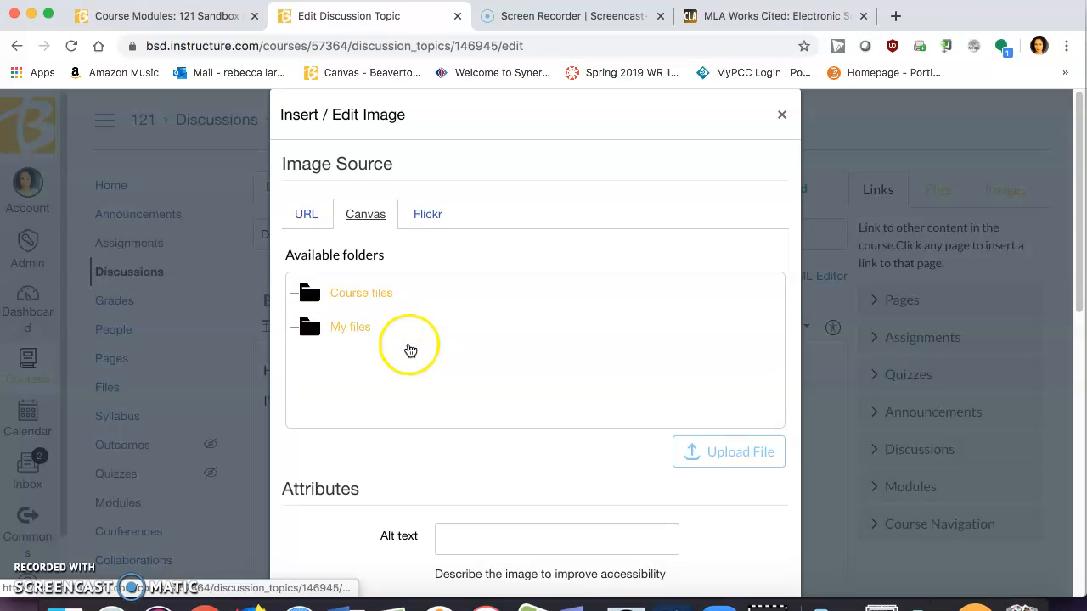
pyautogui.click(781, 114)
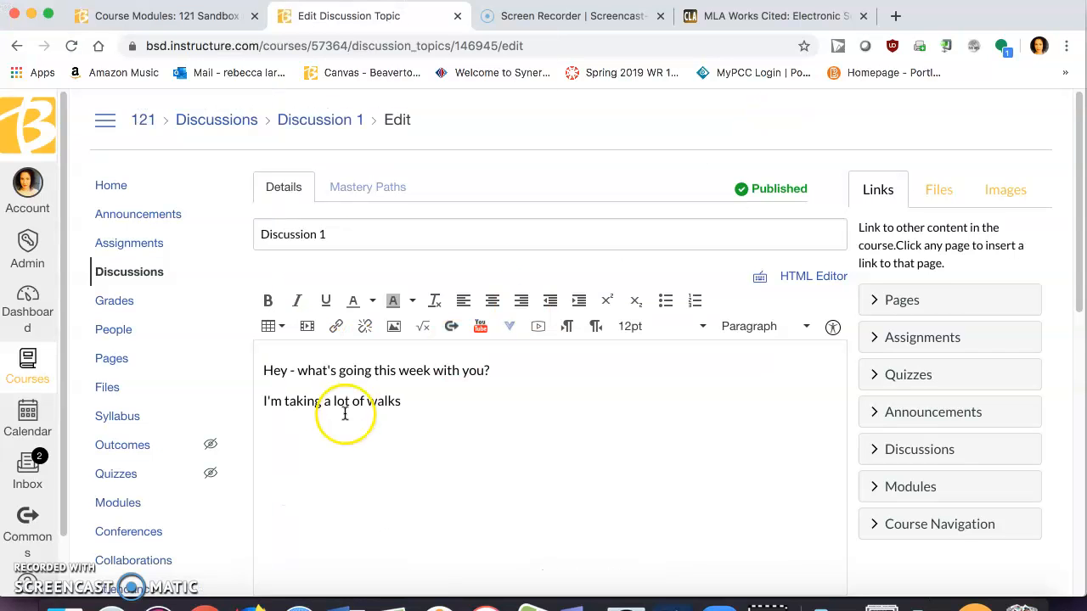
# - Allow threaded replies for Discussion 1 and make it a graded discussion
pyautogui.scroll(-1, 345, 413)
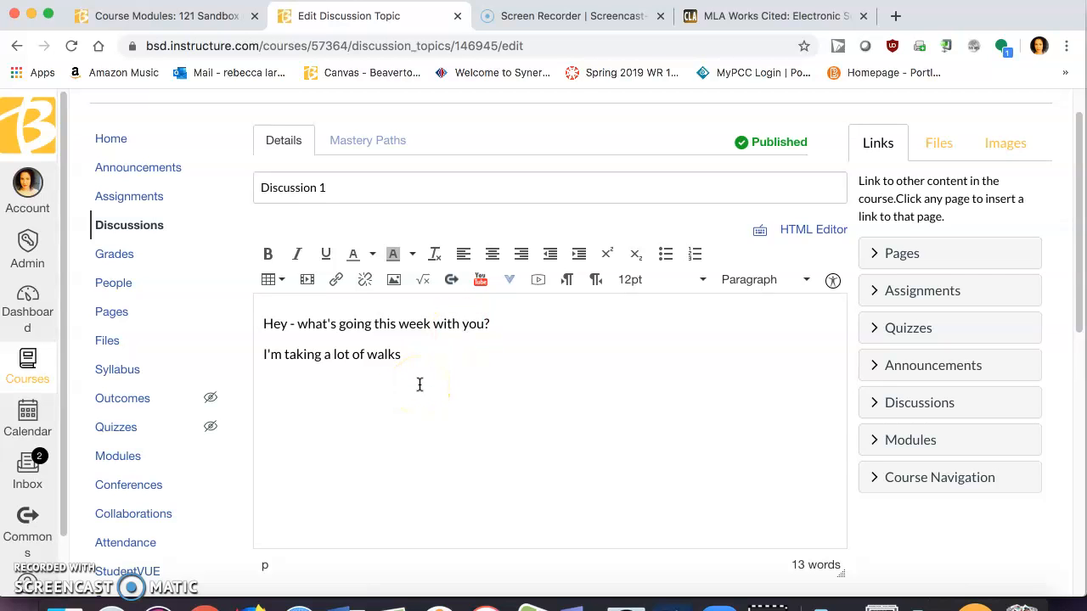
pyautogui.scroll(-1, 420, 385)
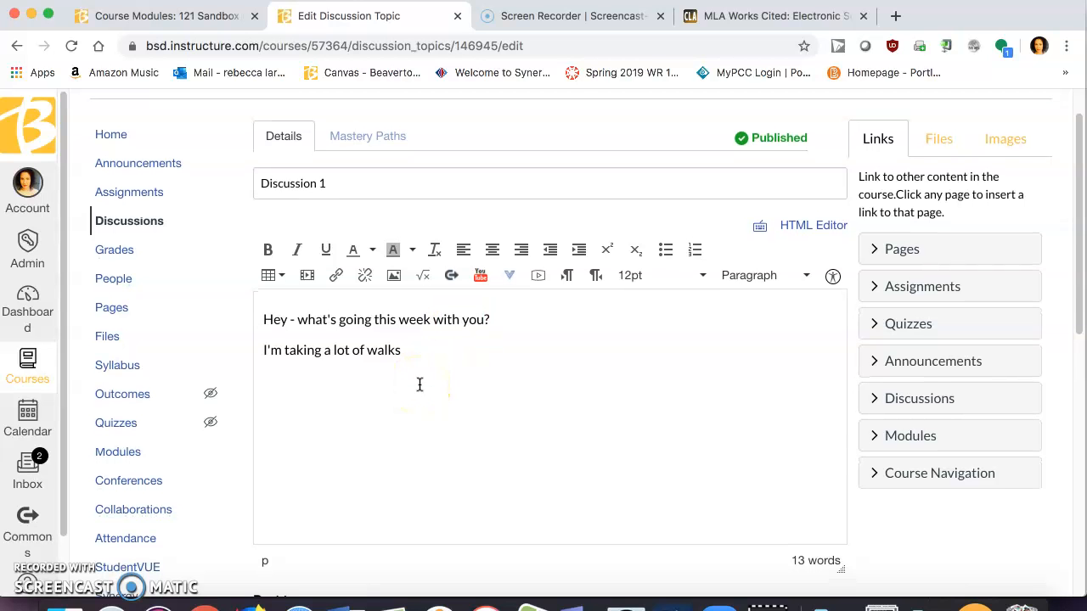
pyautogui.scroll(-10, 419, 385)
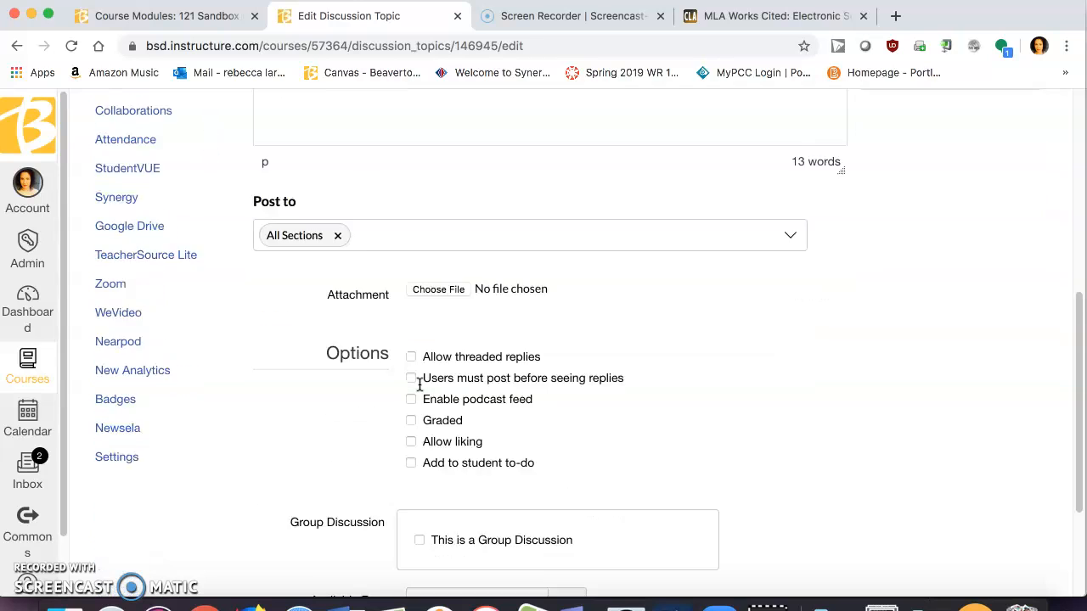
pyautogui.click(411, 314)
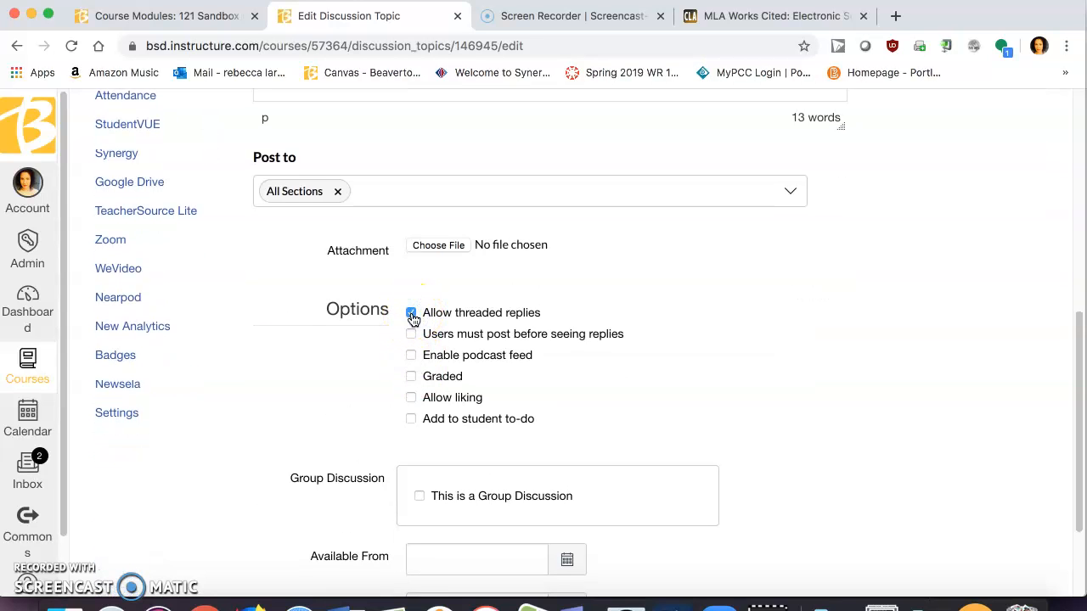
pyautogui.click(411, 378)
pyautogui.scroll(-5, 503, 367)
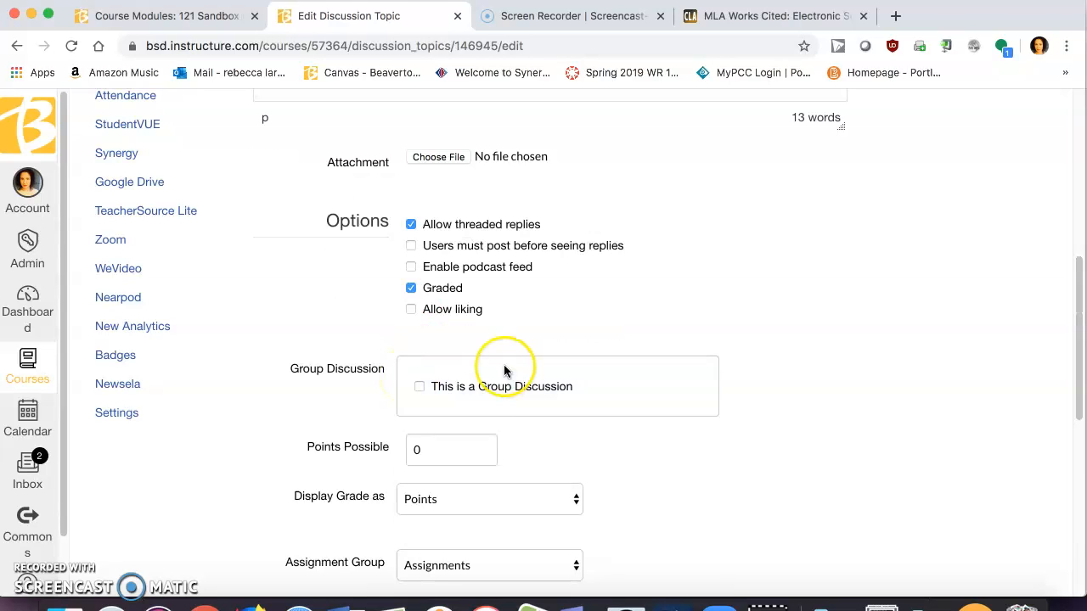
pyautogui.scroll(-3, 504, 370)
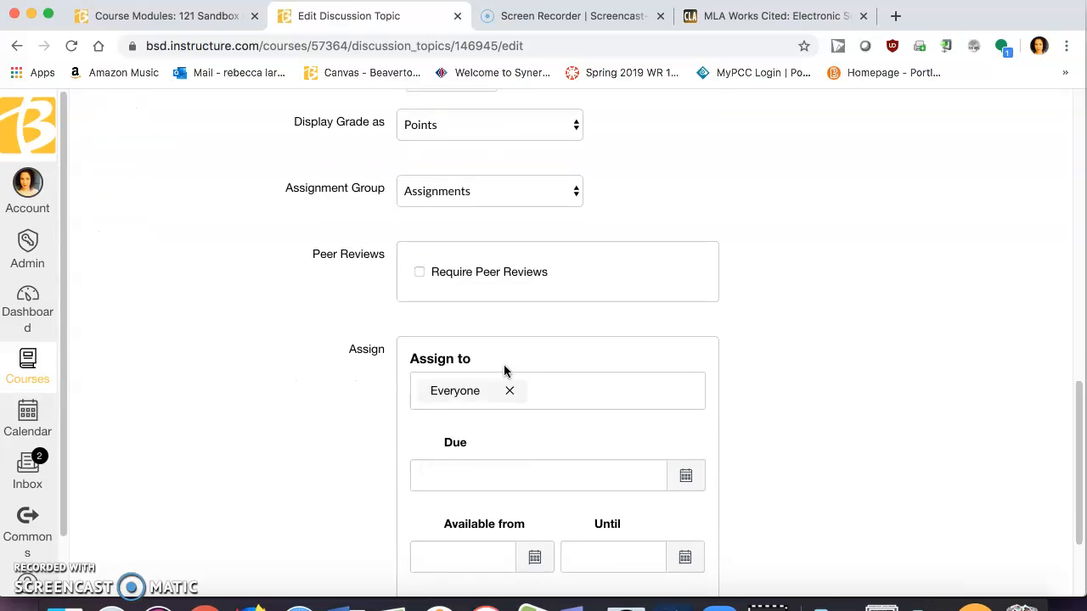
pyautogui.scroll(-3, 503, 370)
pyautogui.click(535, 409)
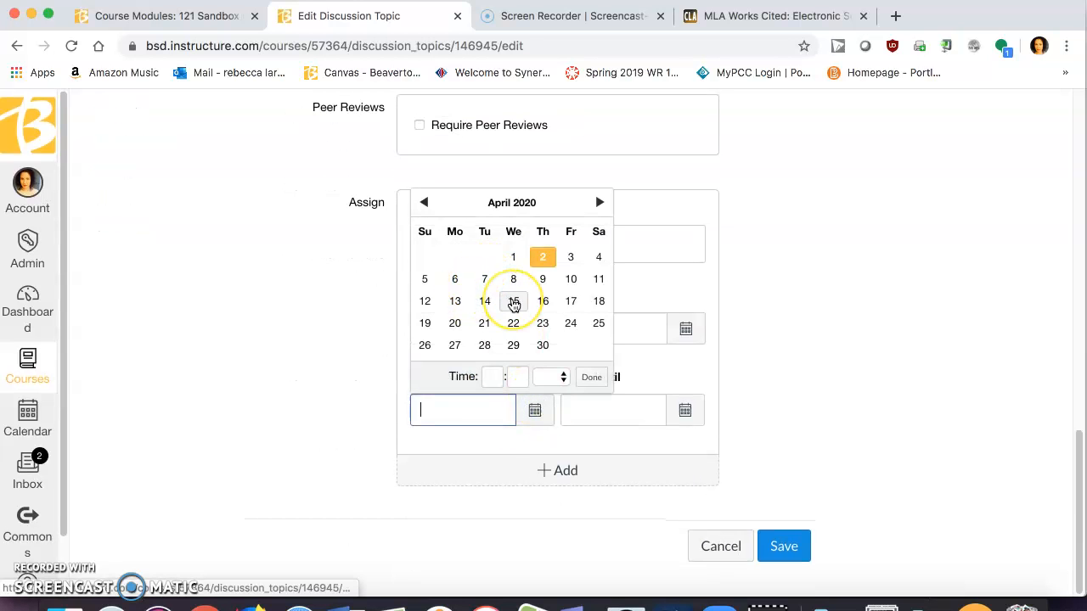
pyautogui.click(571, 300)
pyautogui.click(787, 340)
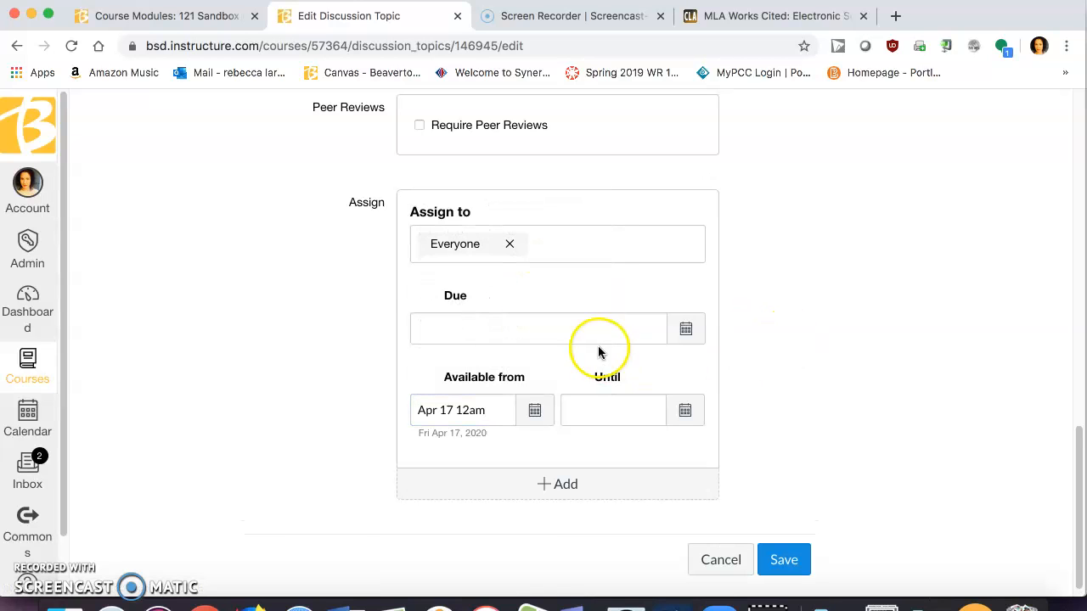
# - Set Discussion 1's due date to Apr 17 11:59pm and make it available from Apr 13 9am
pyautogui.click(684, 329)
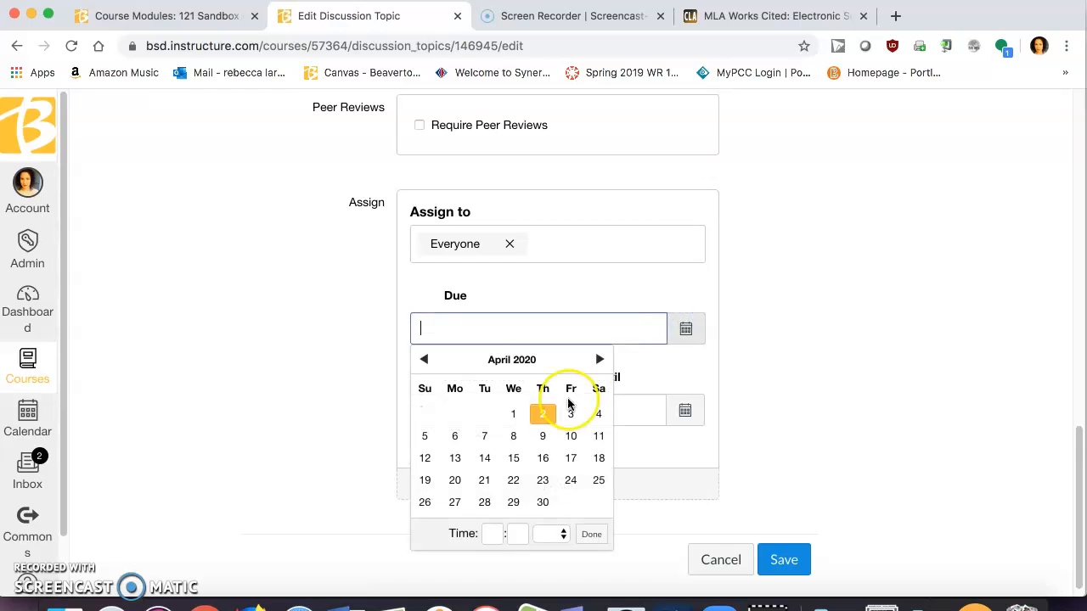
pyautogui.click(570, 458)
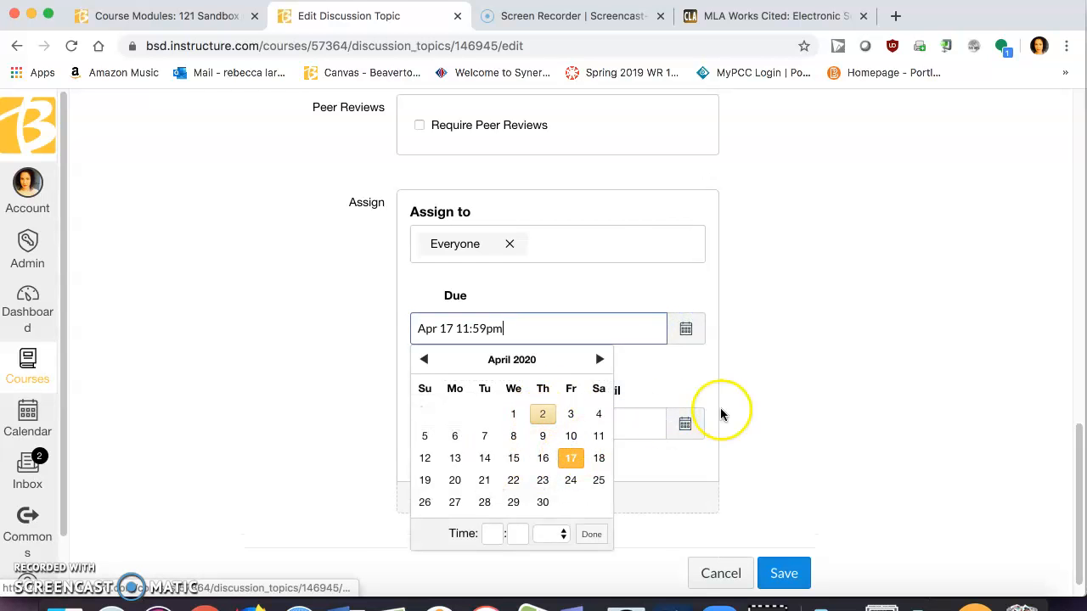
pyautogui.click(495, 425)
pyautogui.click(534, 424)
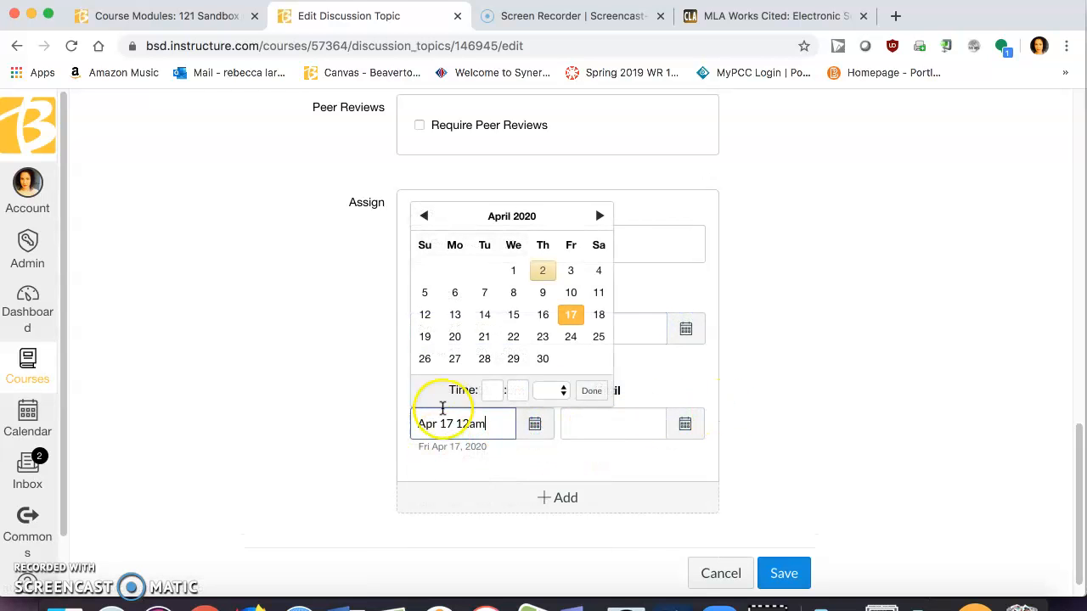
pyautogui.click(454, 314)
pyautogui.click(467, 422)
pyautogui.press('BackSpace')
pyautogui.press('BackSpace')
pyautogui.write('9')
# - Save Discussion 1 and return to the course modules
pyautogui.click(841, 403)
pyautogui.click(781, 574)
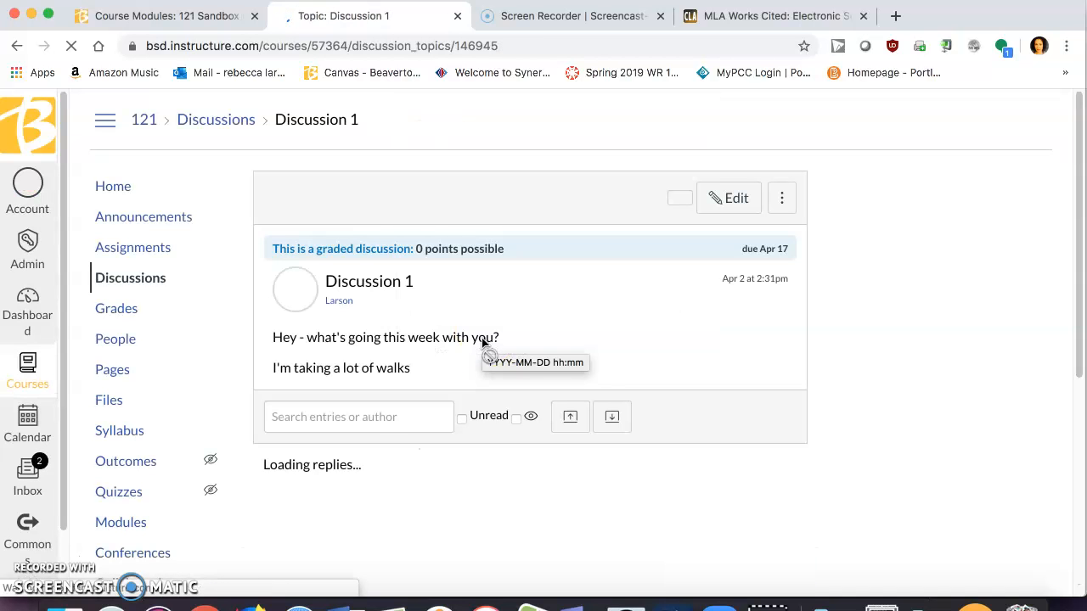
pyautogui.click(123, 522)
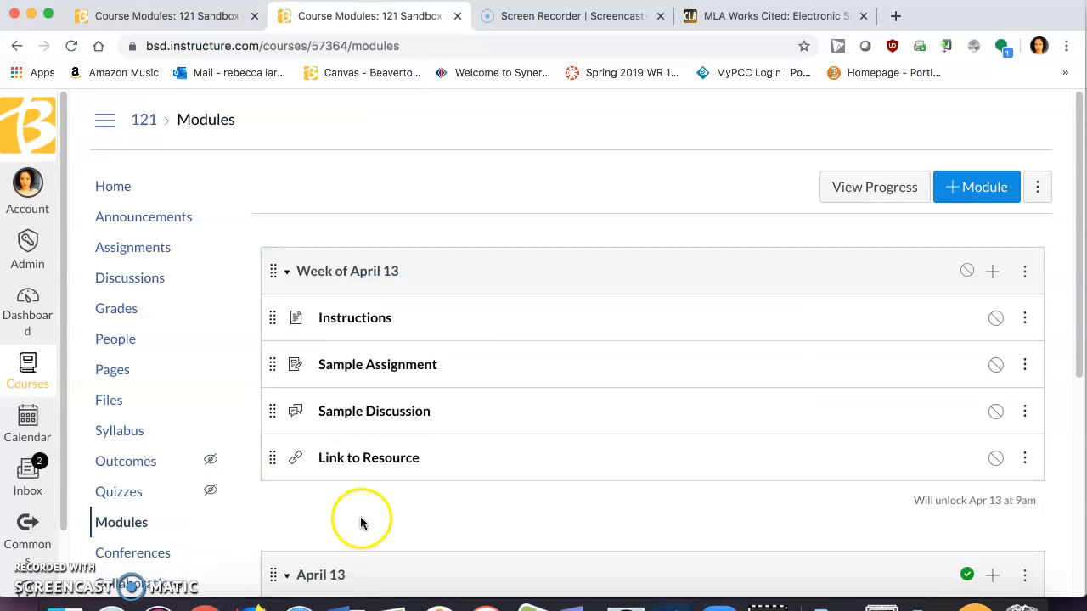
# - Review the items, due dates, publish states and unlock dates of the April 13 module alongside the Week of April 13 module
pyautogui.scroll(-3, 361, 516)
pyautogui.scroll(-2, 378, 461)
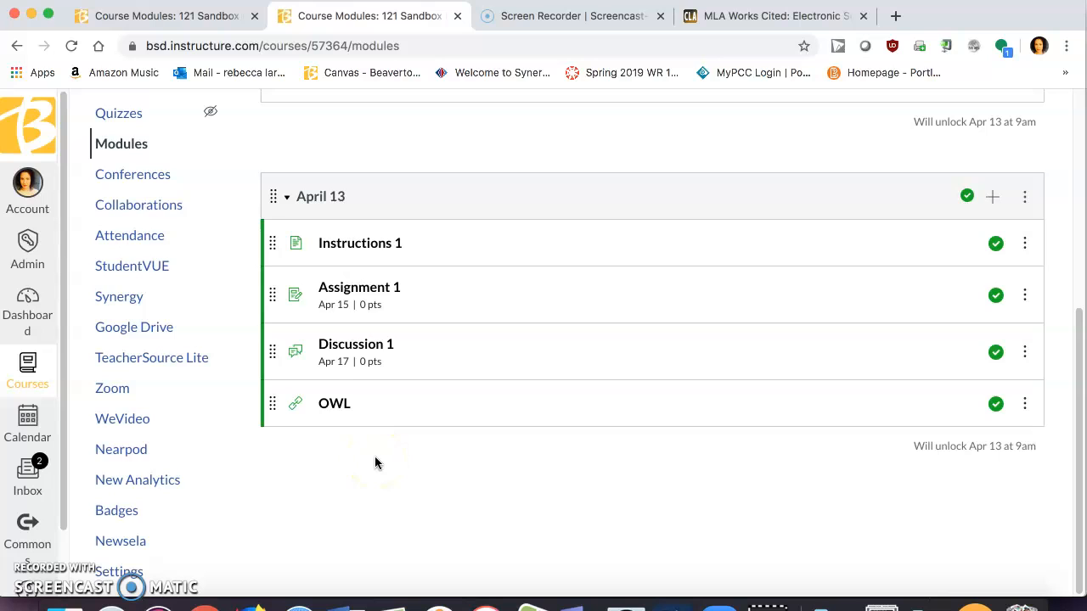
pyautogui.click(329, 404)
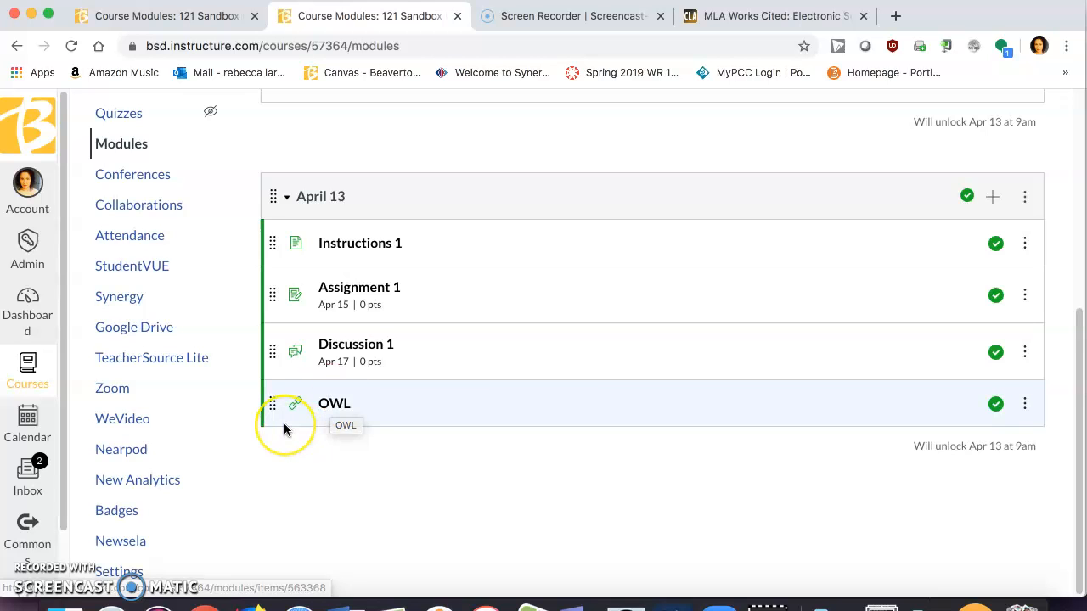
pyautogui.scroll(3, 286, 431)
pyautogui.scroll(1, 286, 432)
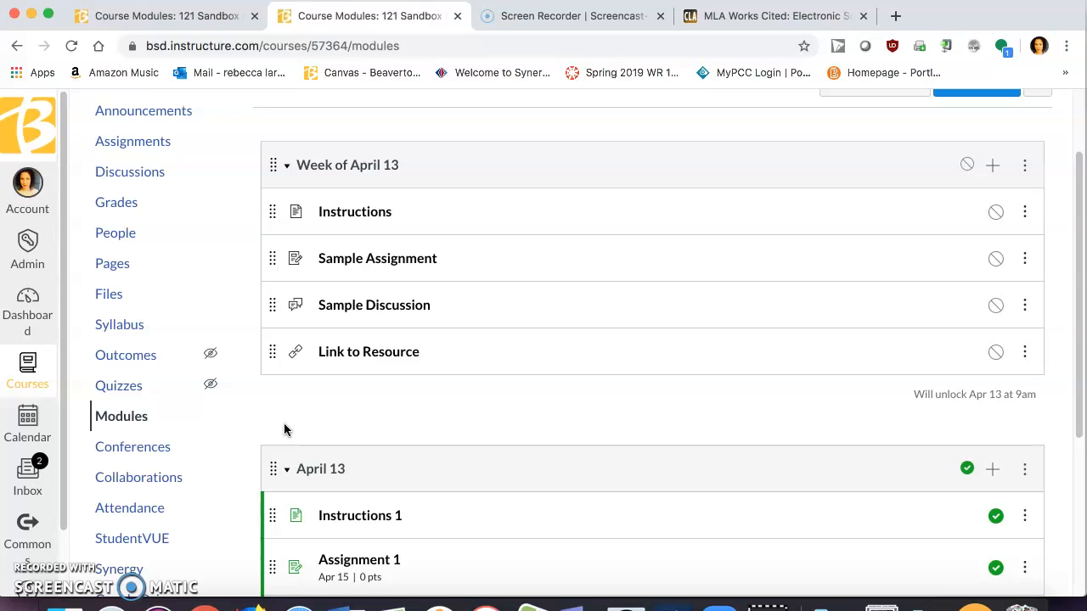
pyautogui.scroll(-1, 284, 431)
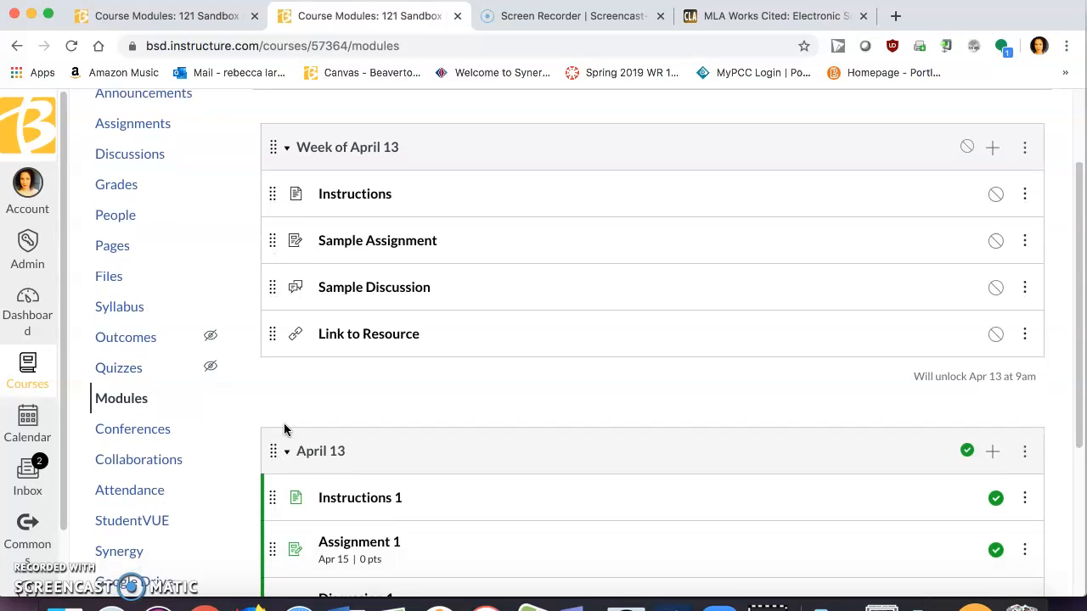
pyautogui.scroll(-1, 285, 431)
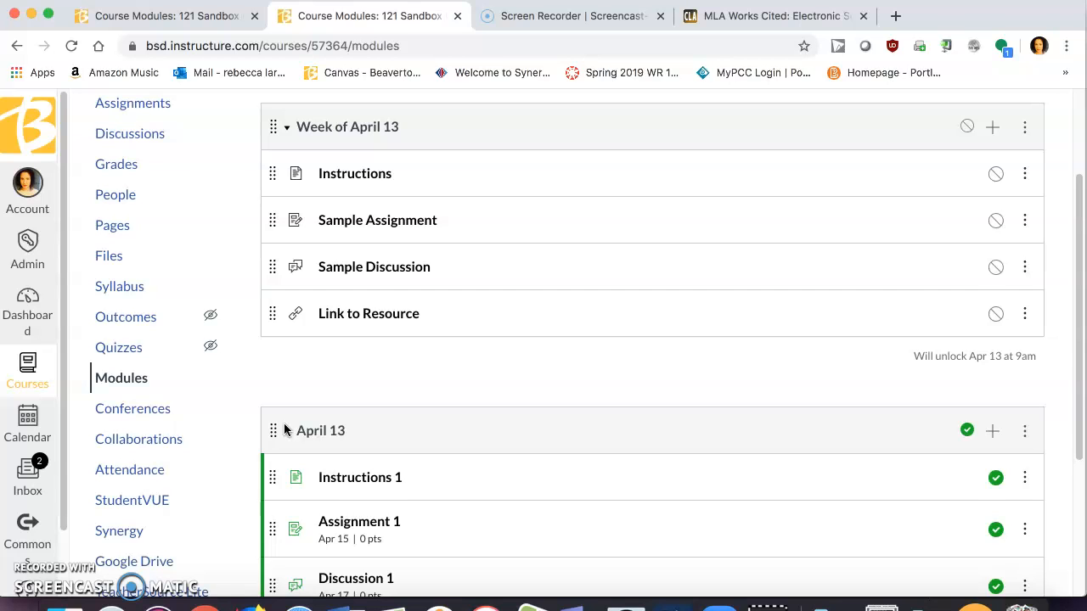
pyautogui.scroll(-4, 285, 430)
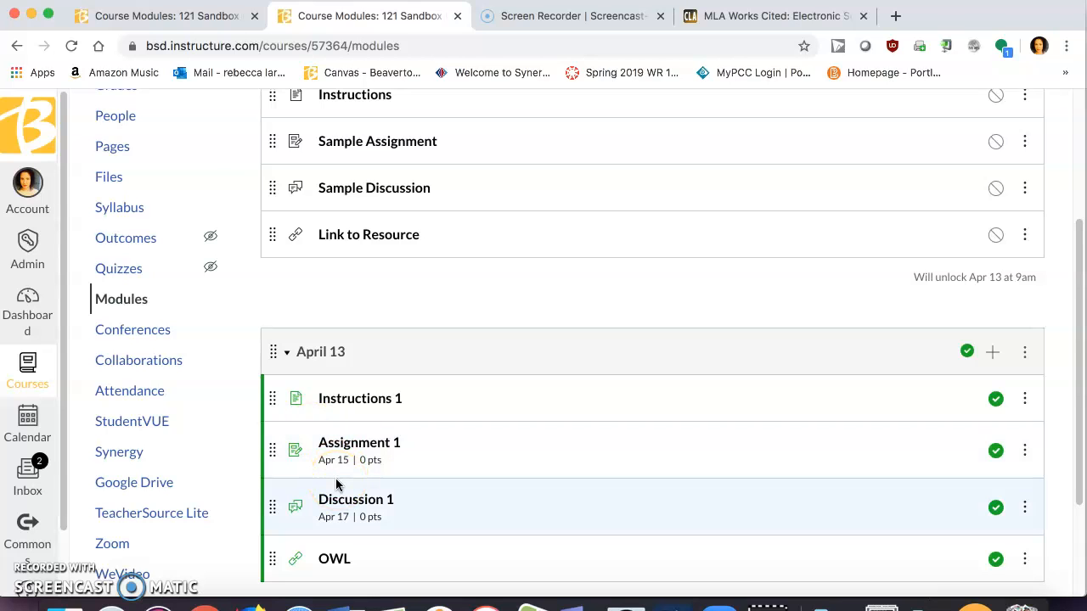
pyautogui.scroll(-3, 336, 483)
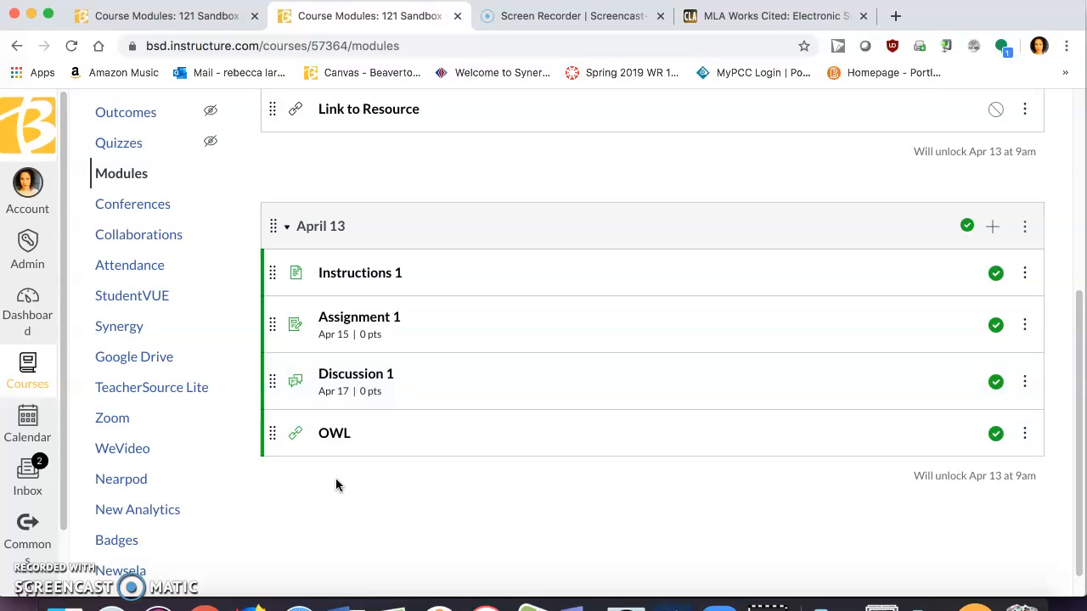